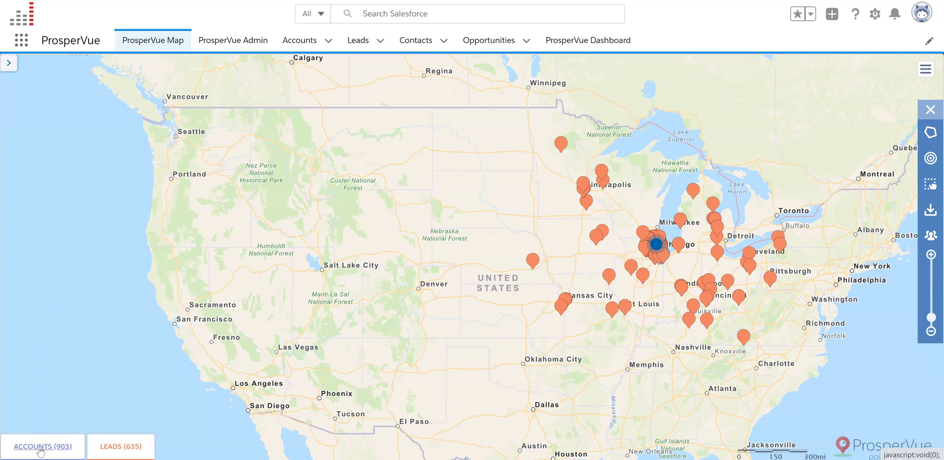
- Display the Accounts list below the map, examine its columns, and expand the record details panel
click(222, 438)
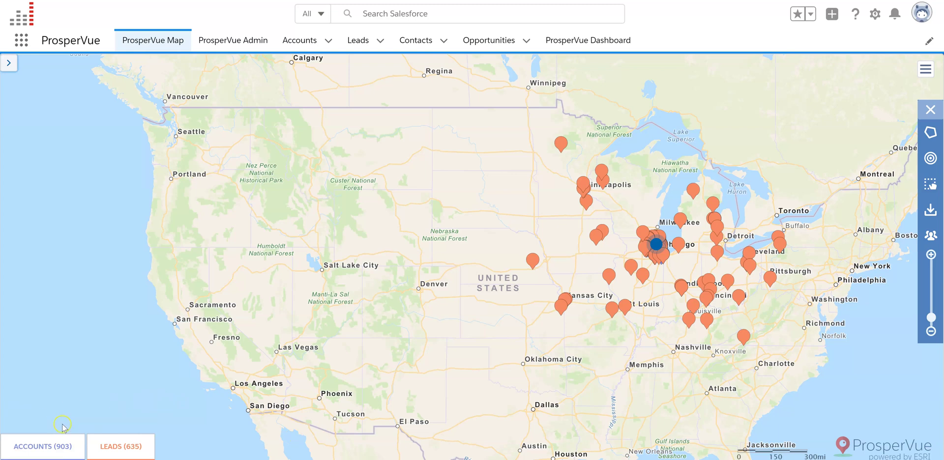
click(49, 447)
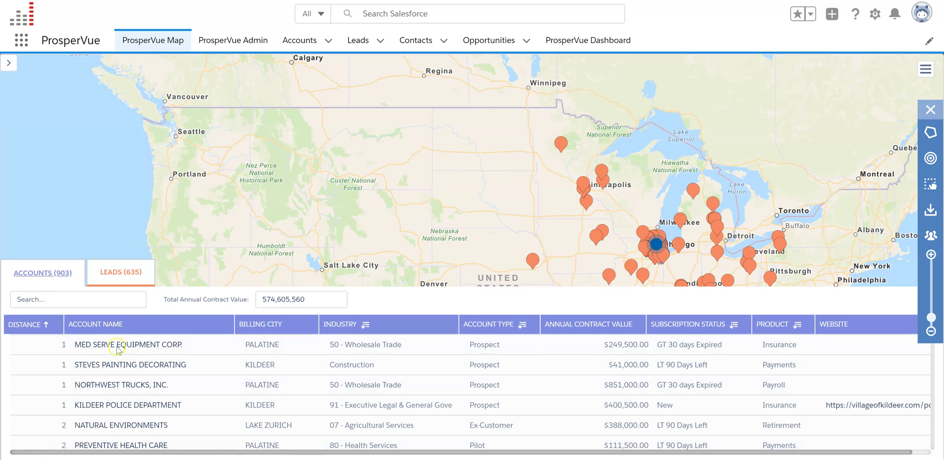
click(294, 333)
drag(481, 455, 639, 450)
drag(528, 451, 401, 453)
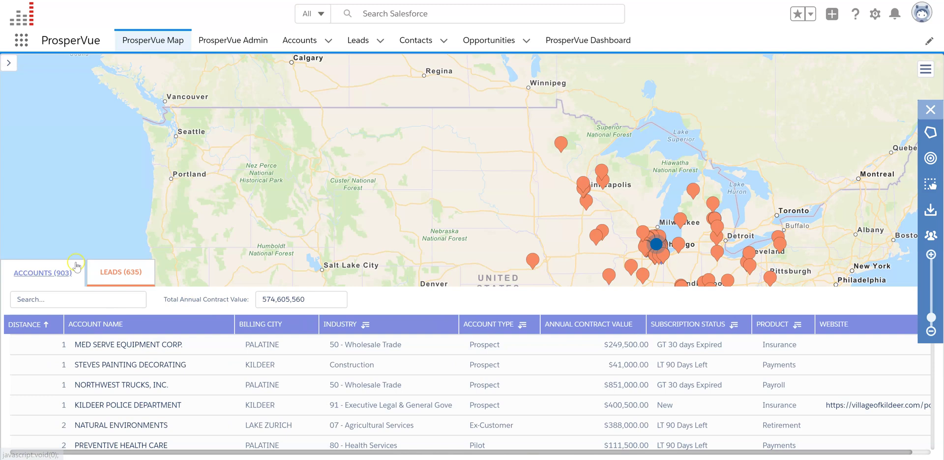
click(10, 63)
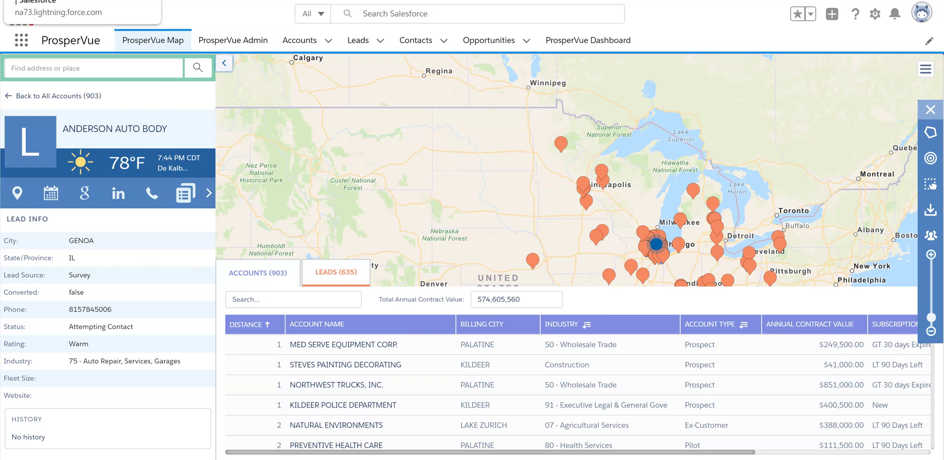
- In the ProsperVue Admin configuration, set Contact as the third object of Profile Group #1
click(64, 0)
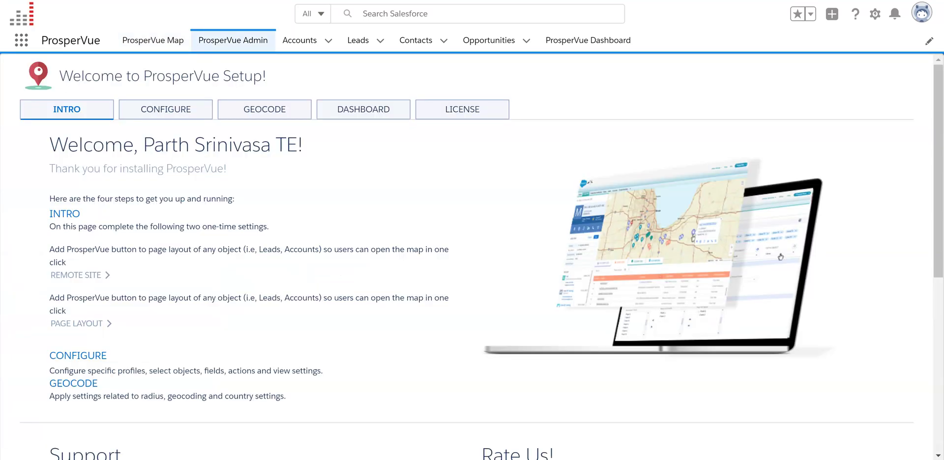
click(178, 114)
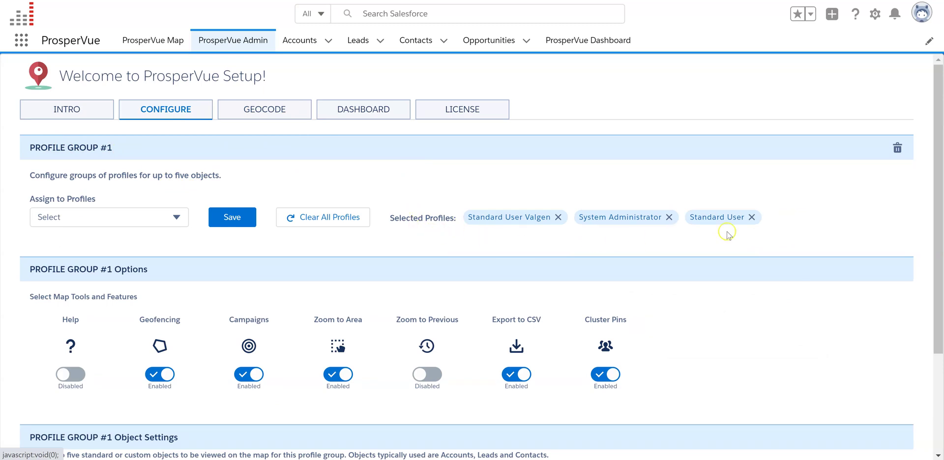
drag(937, 253, 941, 381)
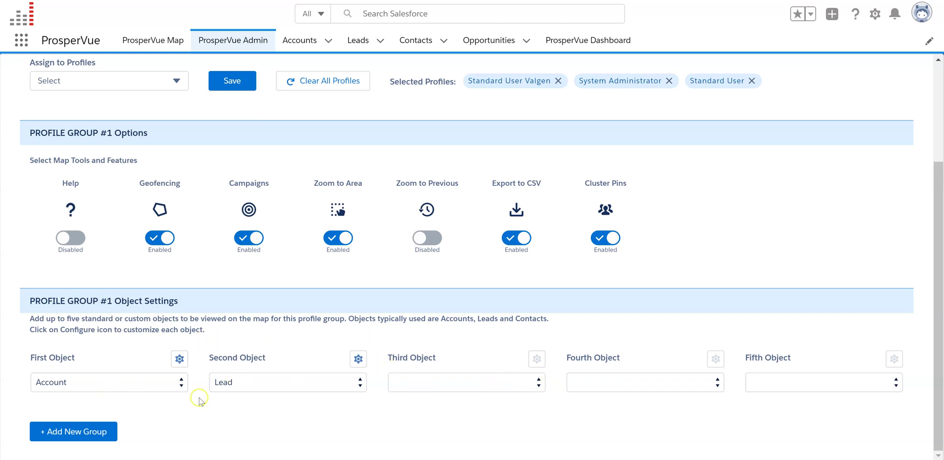
click(541, 384)
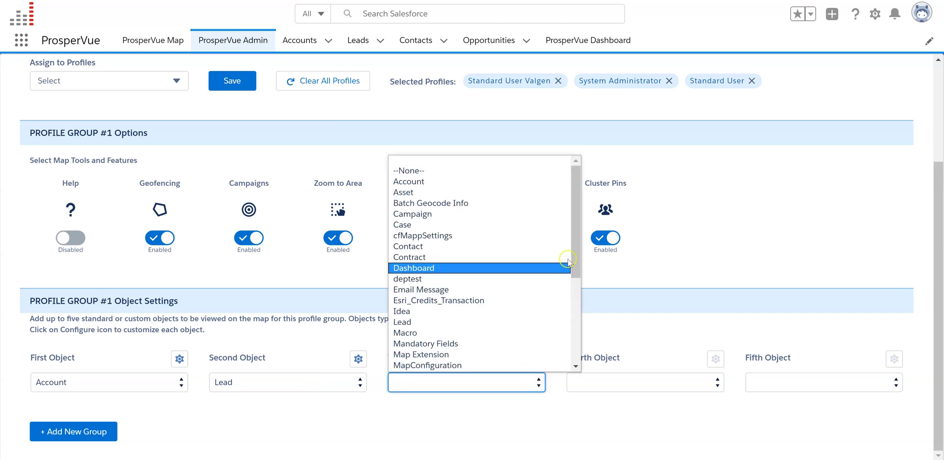
click(479, 247)
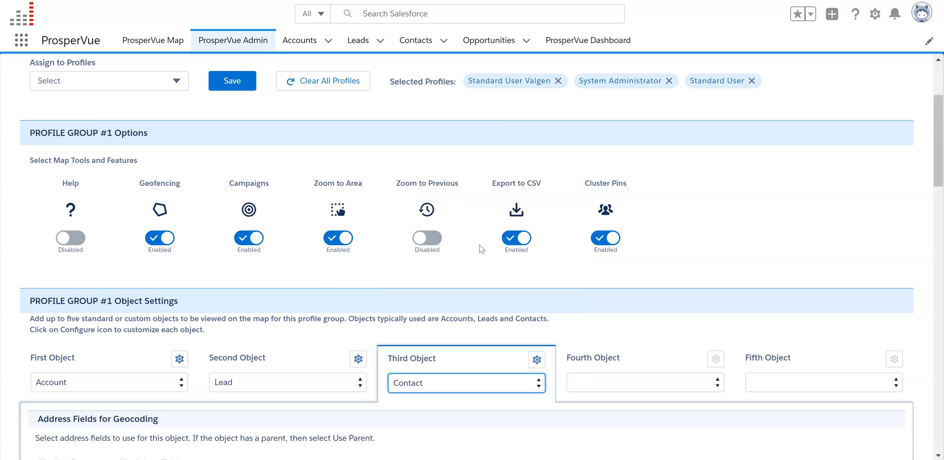
- Examine the Select Fields geocoding option and its Street field choices for Contact, and return to Use Parent
drag(936, 172, 938, 243)
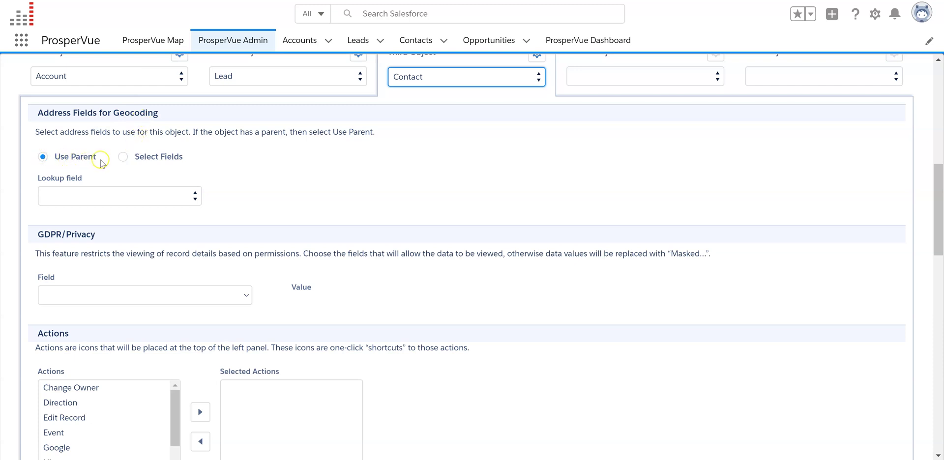
click(125, 156)
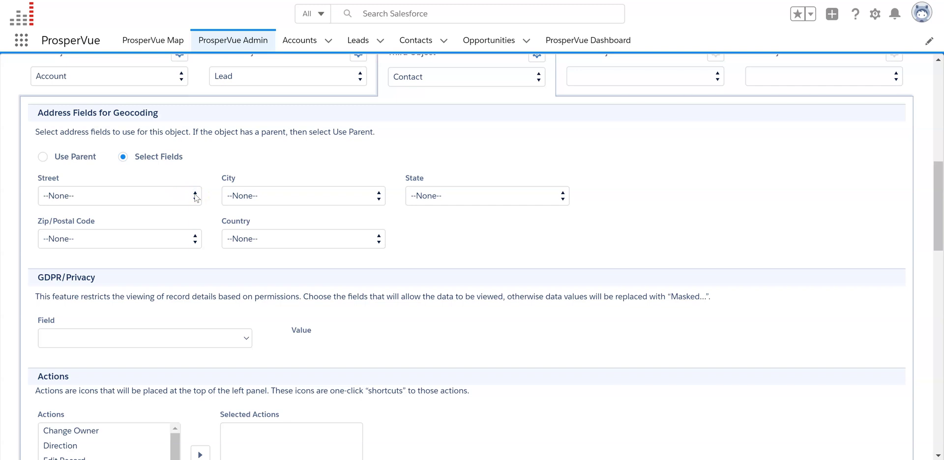
click(195, 195)
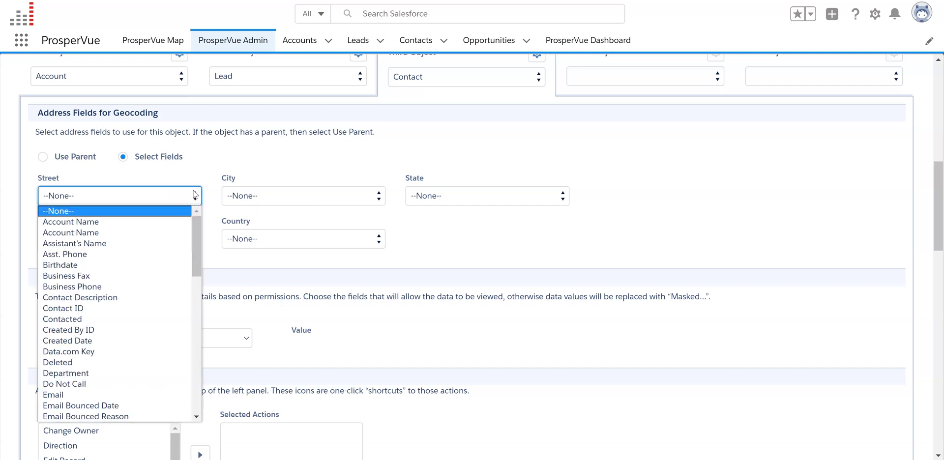
click(195, 246)
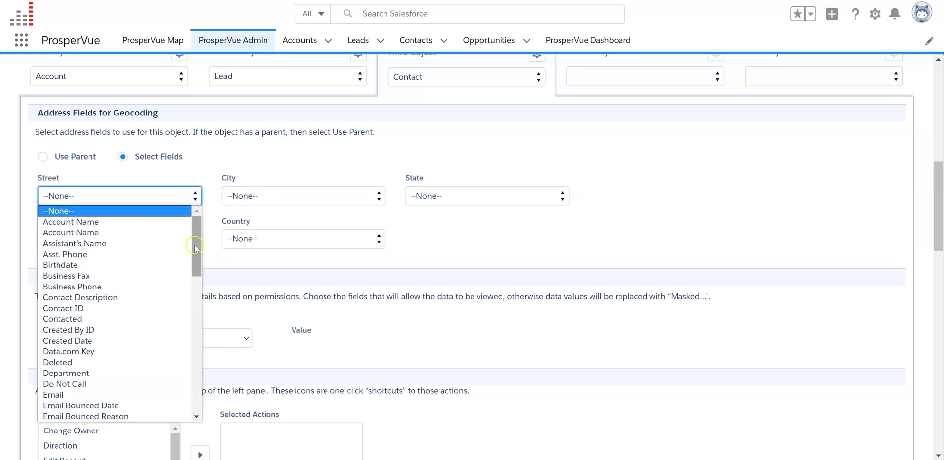
click(43, 156)
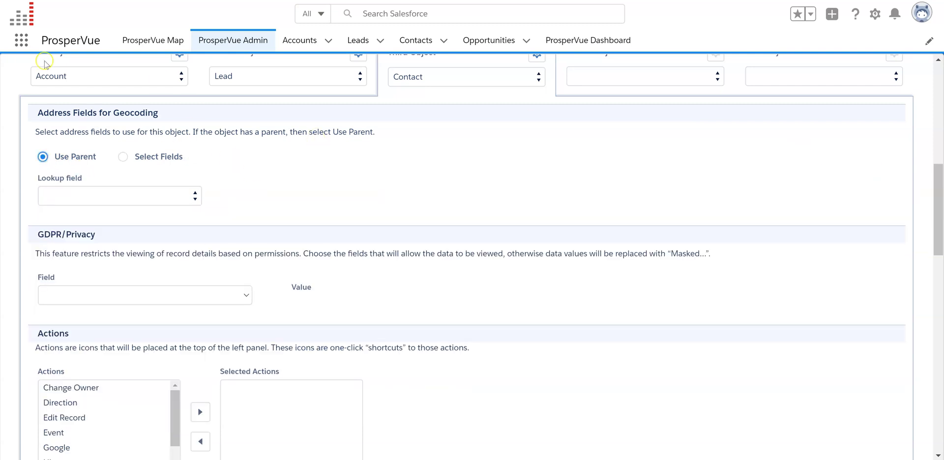
- Save the Contact object's configuration with Use Parent as the geocoding address source
drag(938, 192, 937, 177)
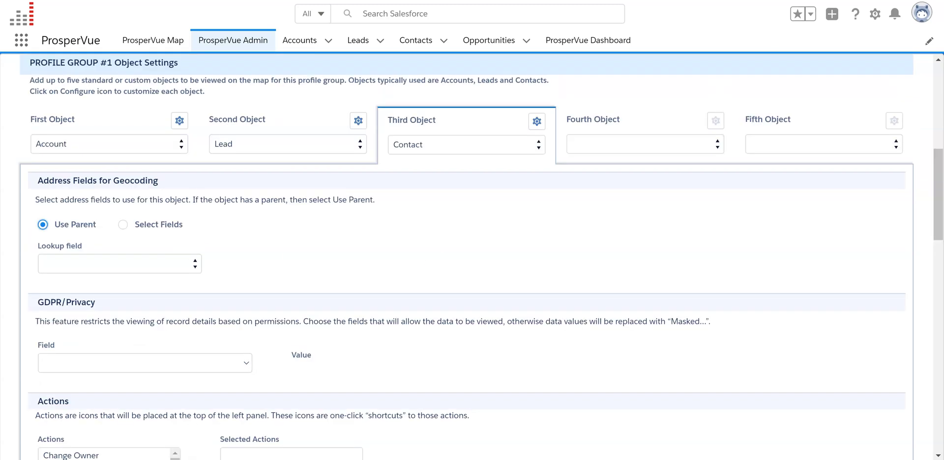
click(943, 194)
drag(941, 211, 890, 415)
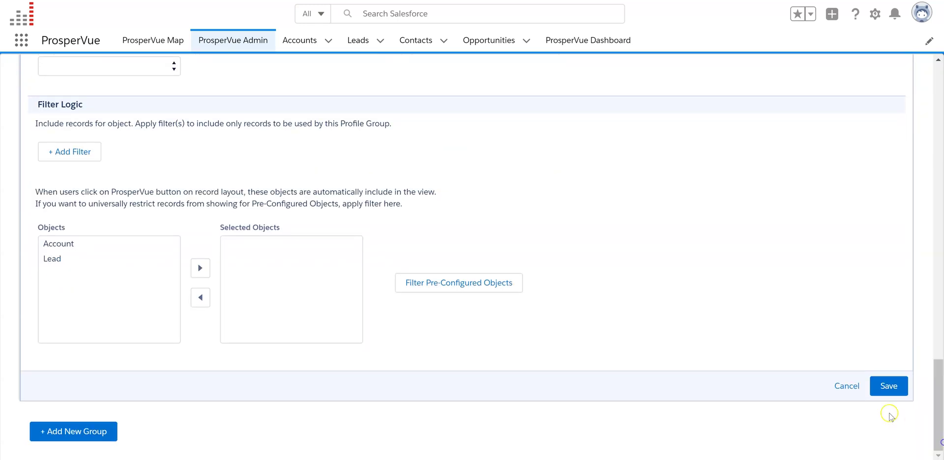
click(887, 386)
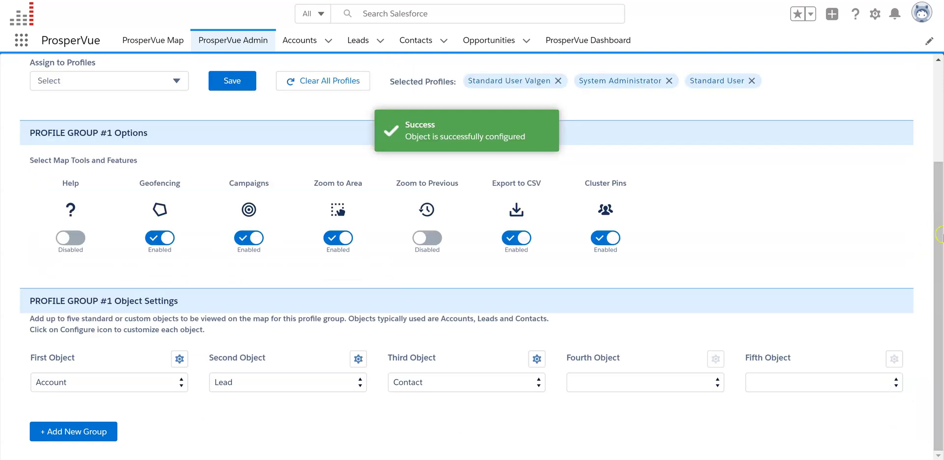
- Reopen the Contact object's settings and examine the fields available for the GDPR/Privacy restriction
click(536, 359)
drag(937, 411, 922, 235)
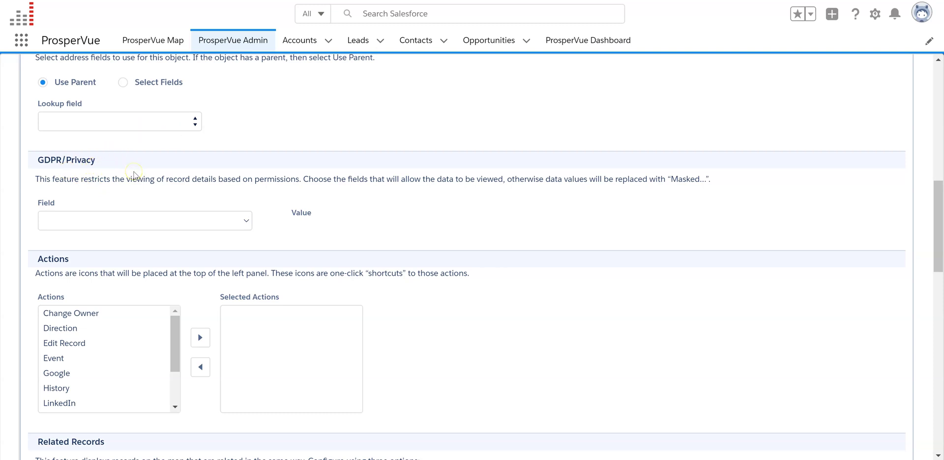
click(137, 195)
click(245, 222)
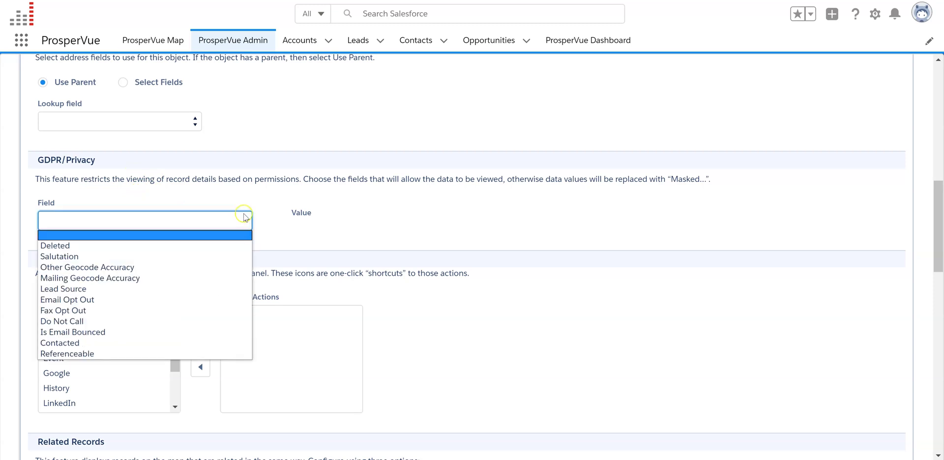
click(208, 174)
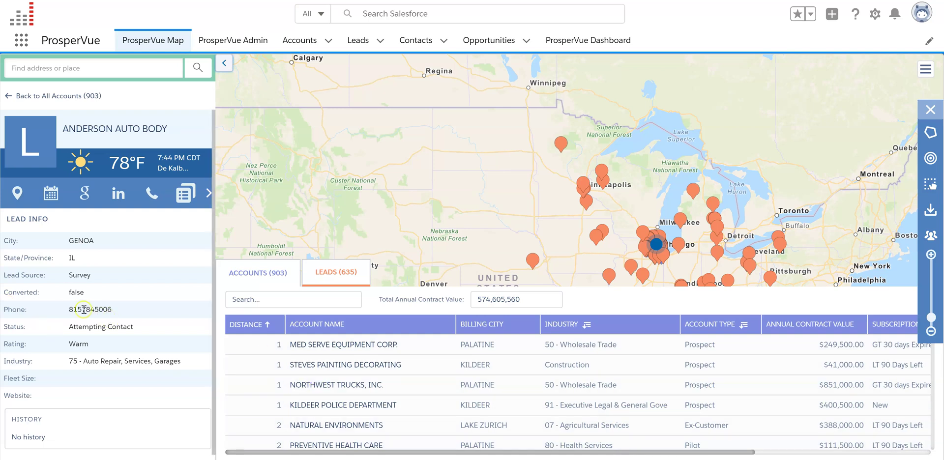
- On the ProsperVue map, examine the lead's phone field and the account list columns that privacy masking can cover
drag(67, 313, 126, 317)
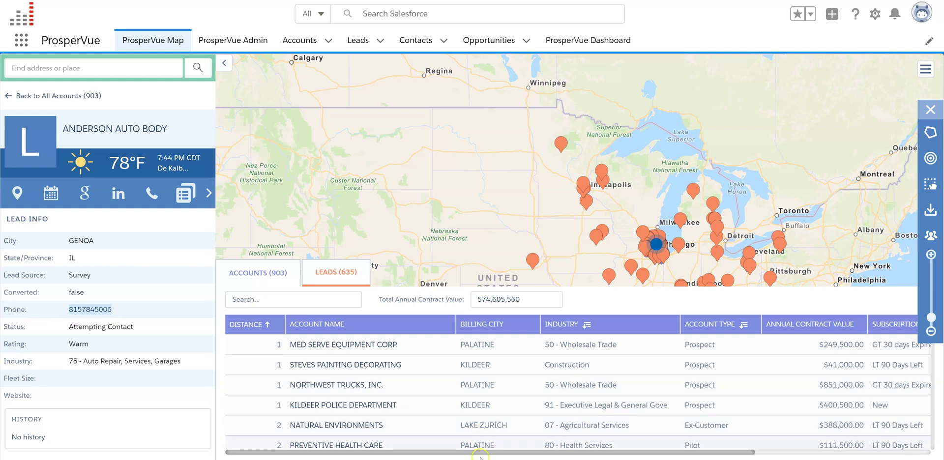
drag(484, 453, 711, 449)
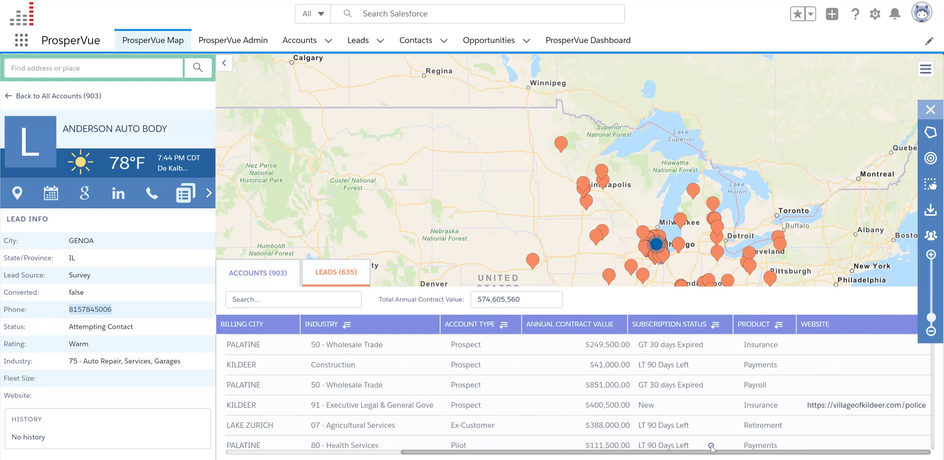
drag(649, 435, 404, 455)
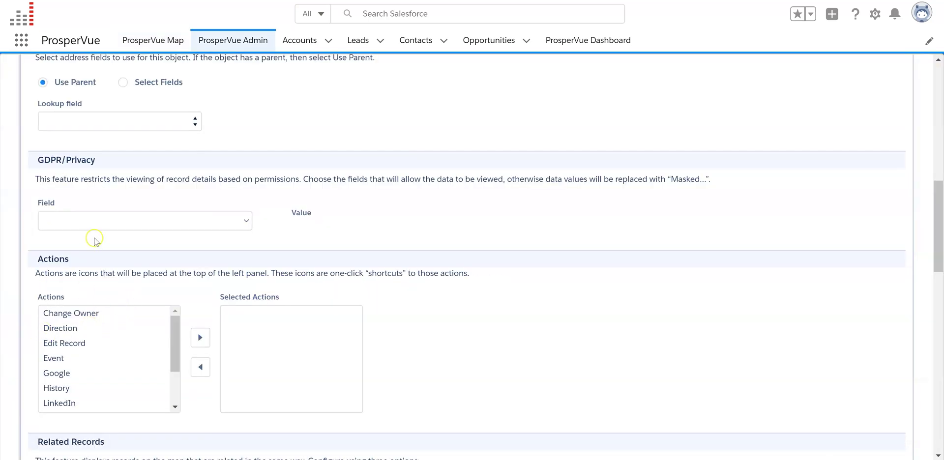
- Return to the Contact settings and review the GDPR/Privacy field choices and the Actions section
click(242, 221)
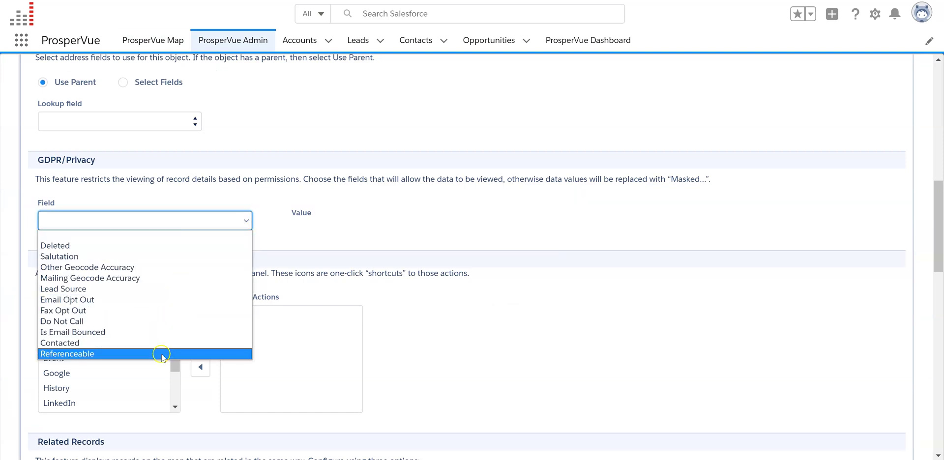
click(382, 195)
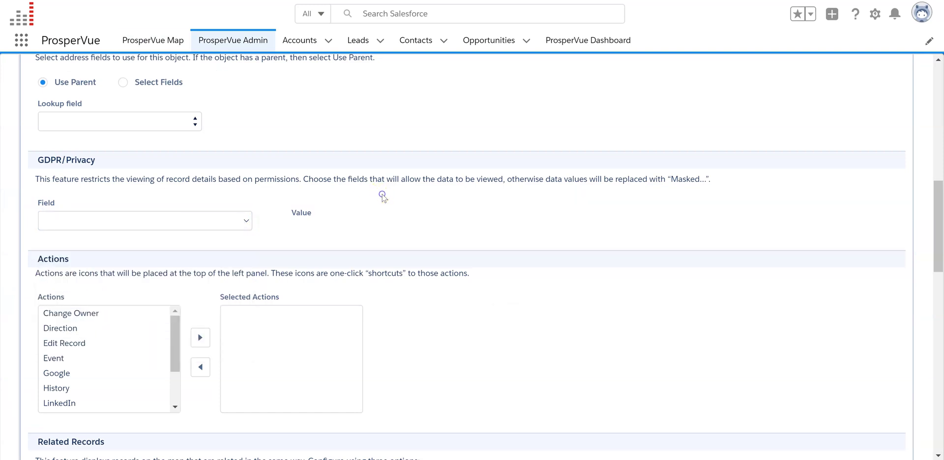
scroll(808, 244, down, 2)
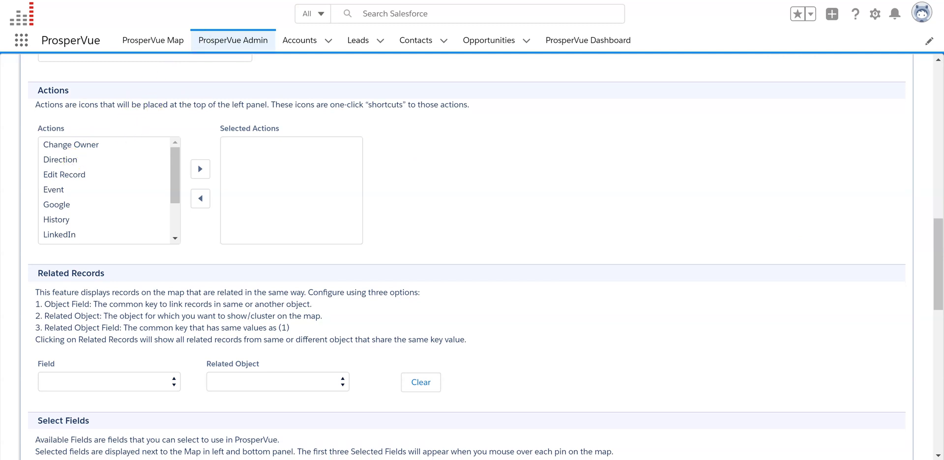
- Return to the ProsperVue map and view the pin details of Hadrava Accounting Services in northern Minnesota
click(153, 39)
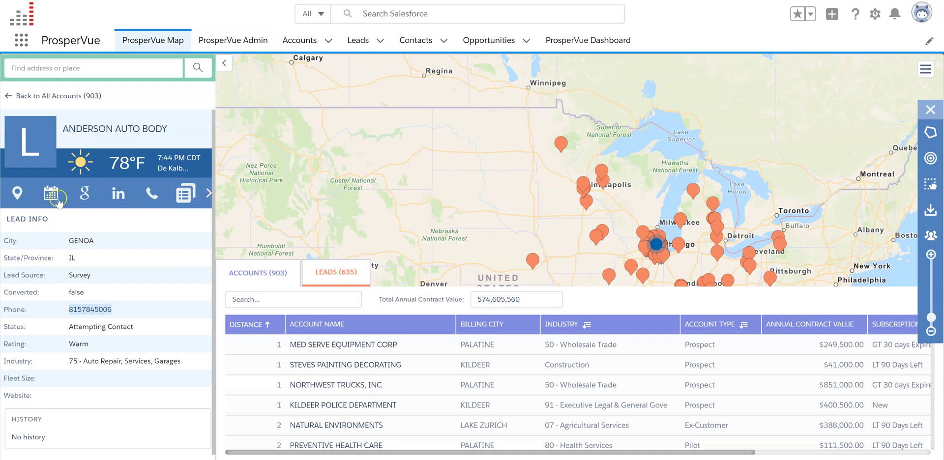
click(533, 262)
click(561, 143)
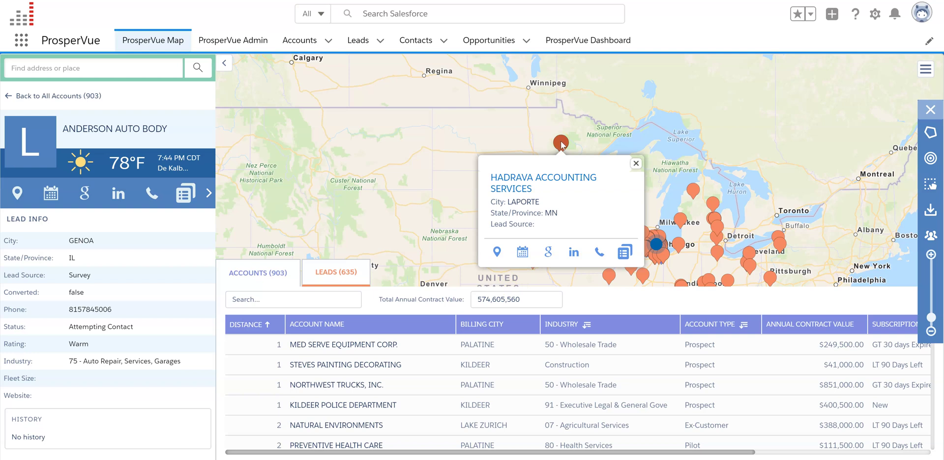
- Examine the action shortcuts in the Anderson Auto Body lead details, from Direction through Related Records and beyond
click(9, 202)
click(17, 194)
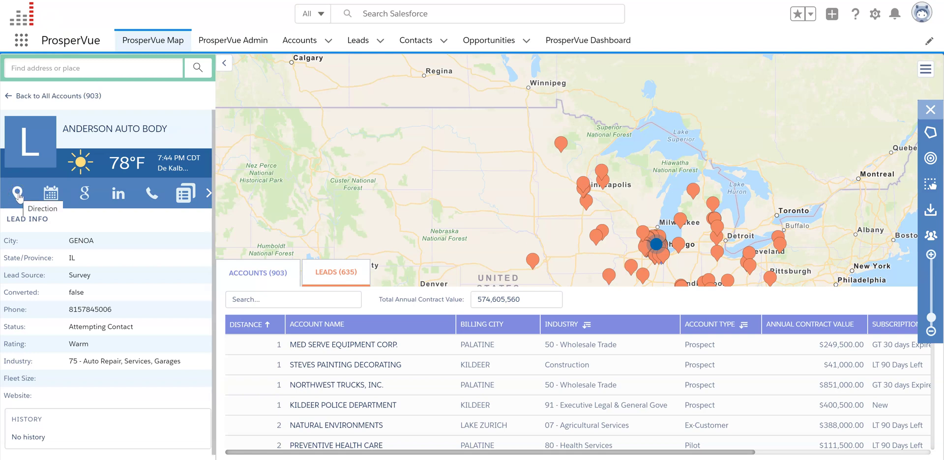
click(49, 194)
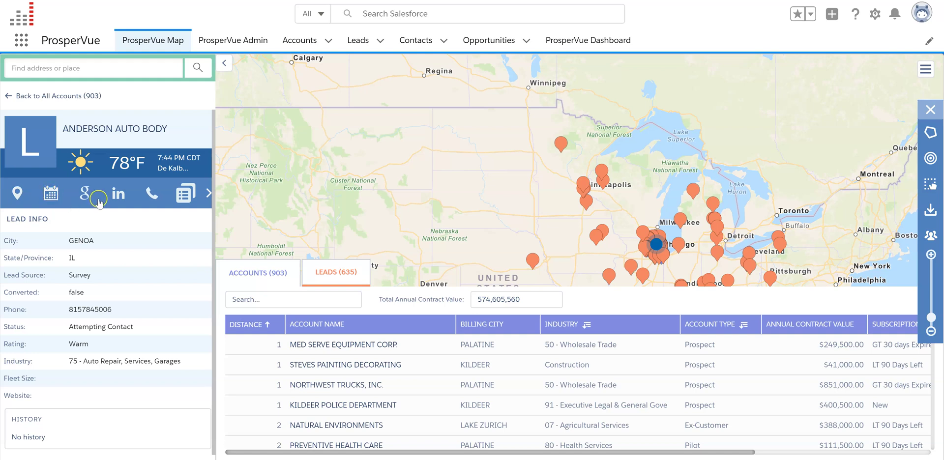
click(58, 196)
click(87, 199)
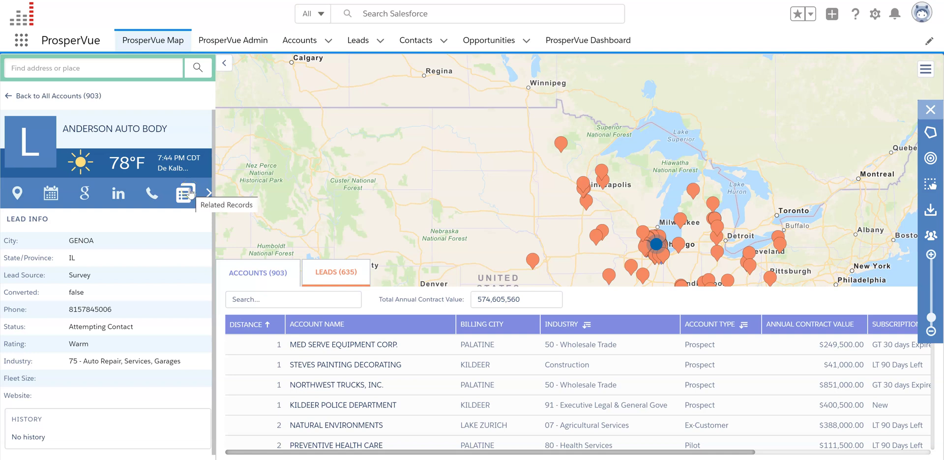
click(209, 193)
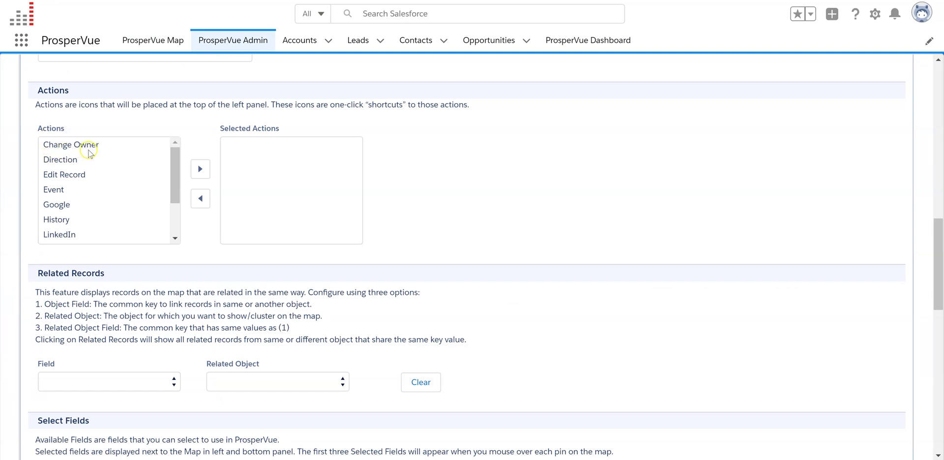
- Highlight Change Owner among the Contact object's available actions and go back to the beginning of the configuration page
click(65, 147)
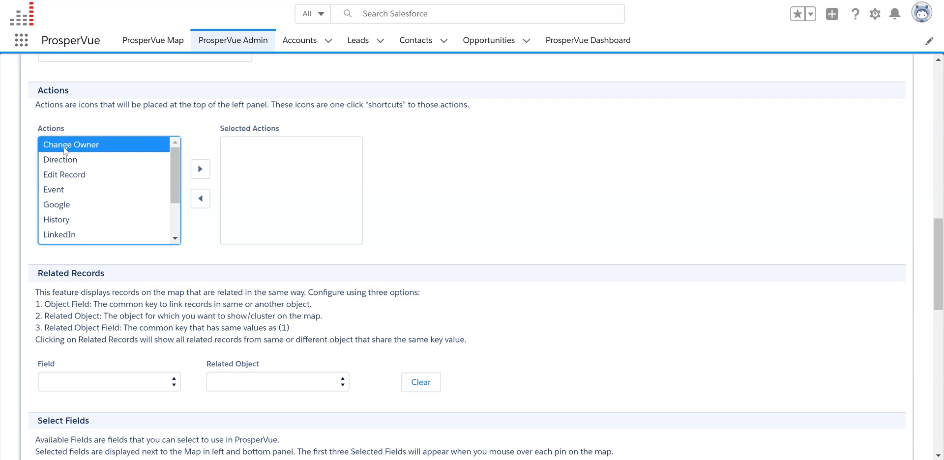
click(86, 145)
click(939, 293)
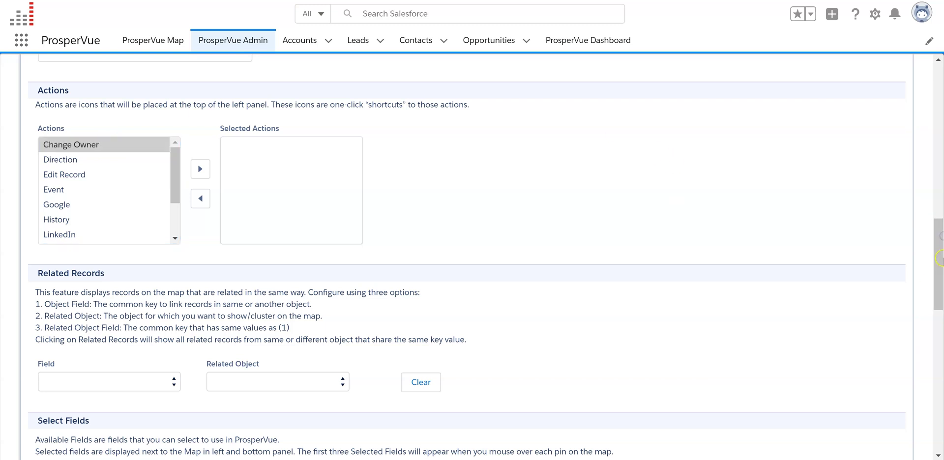
drag(938, 246, 940, 102)
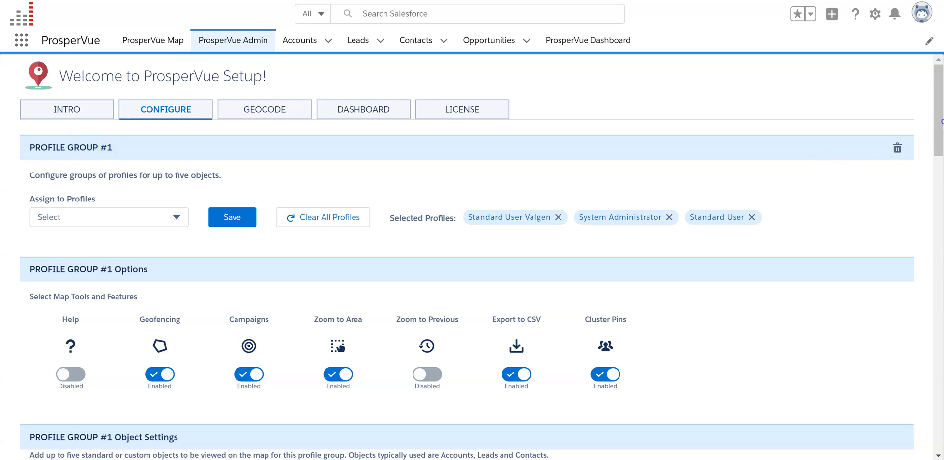
- Add Google, LinkedIn and Log Call to the Contact object's selected actions
drag(938, 131, 937, 289)
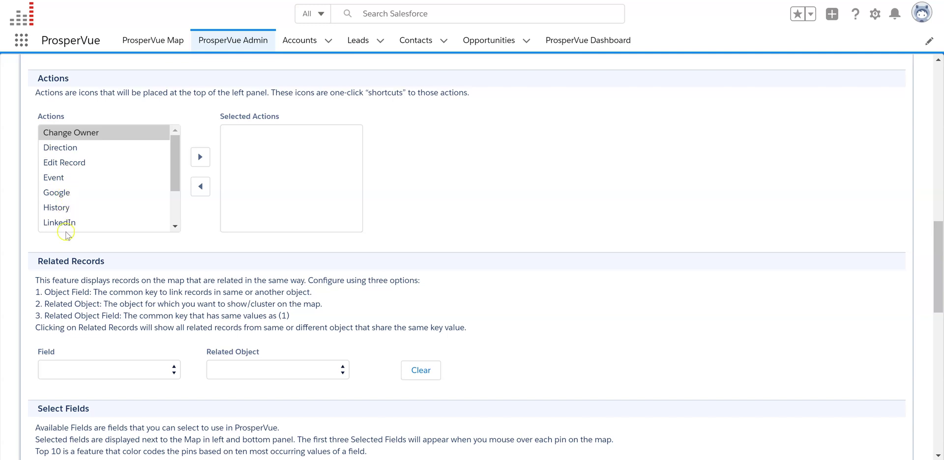
click(62, 197)
click(200, 157)
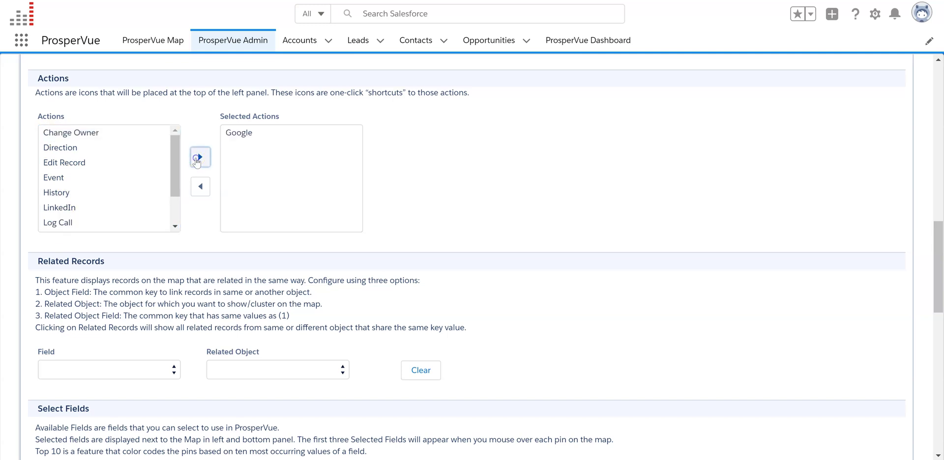
click(71, 208)
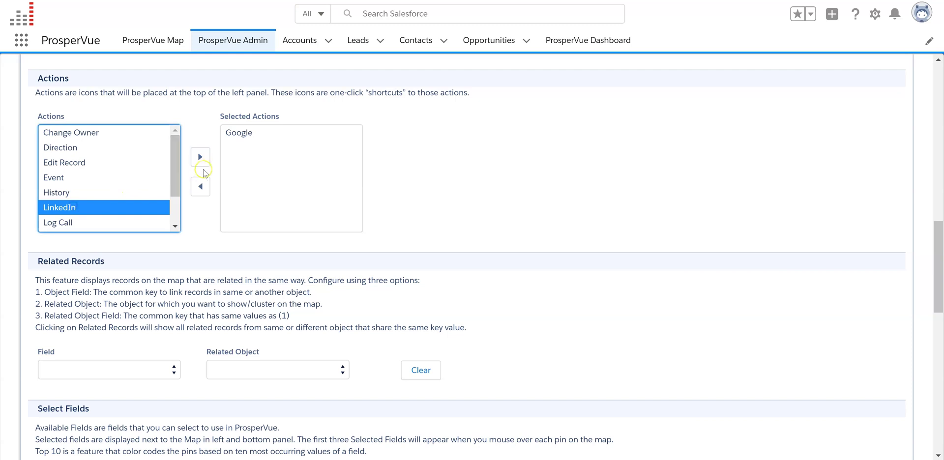
click(201, 157)
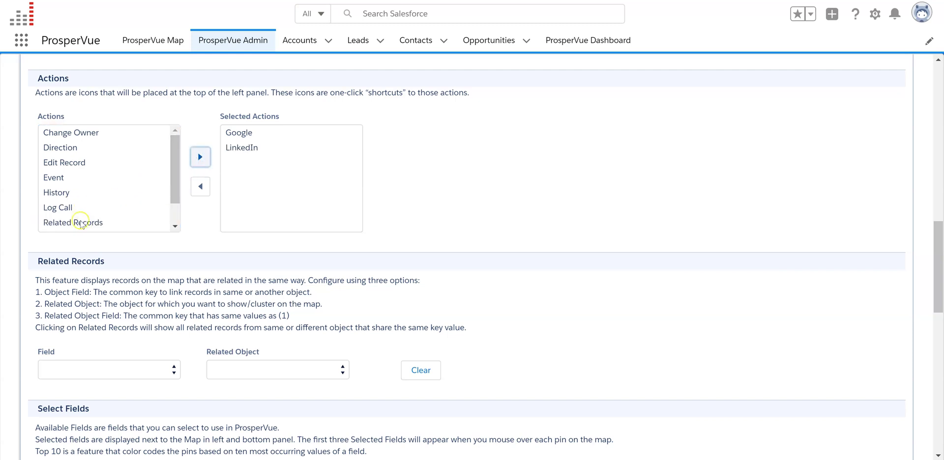
click(59, 208)
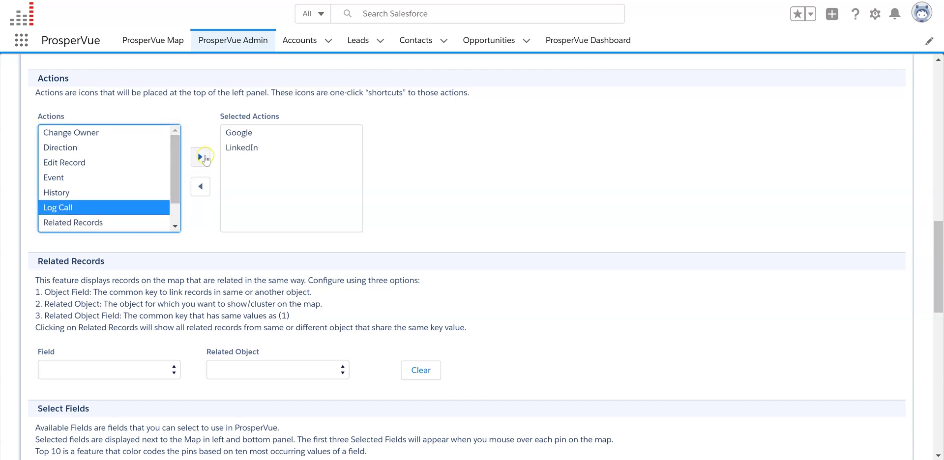
click(203, 157)
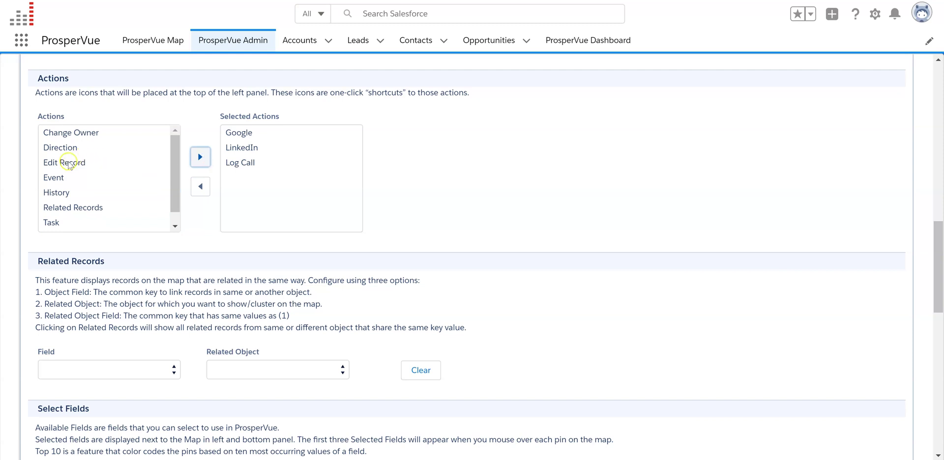
- Add Edit Record and Weather to the Contact object's selected actions
click(67, 162)
click(200, 157)
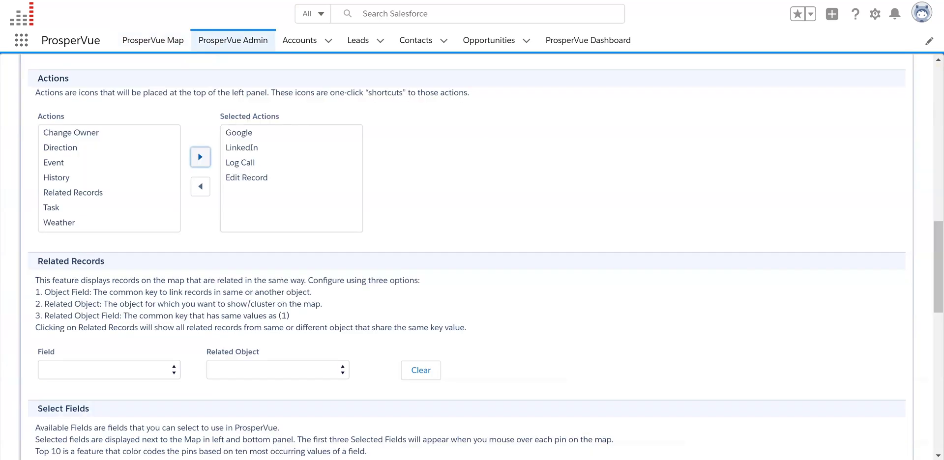
click(79, 222)
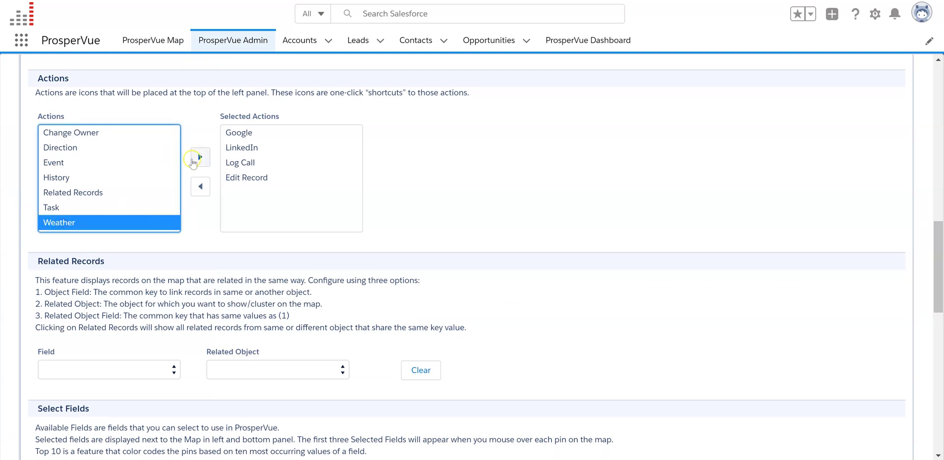
click(198, 158)
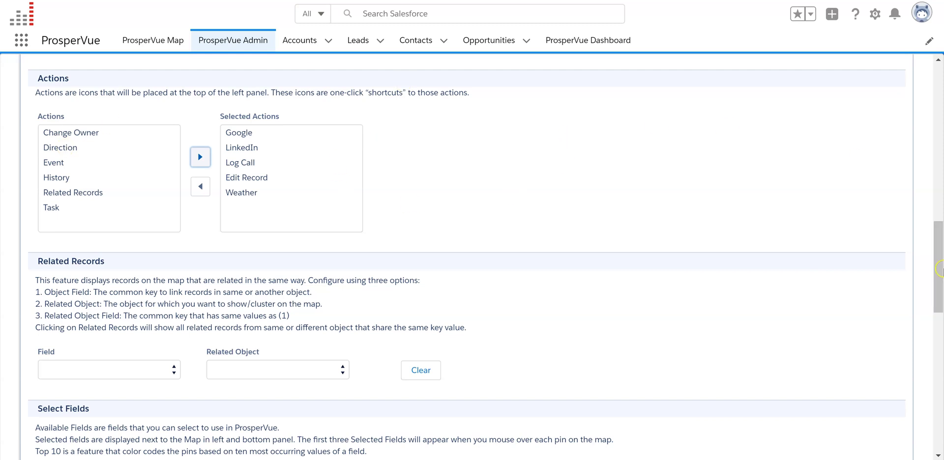
- Highlight "common key" in the Related Records description and view the lead pins on the ProsperVue map with the accounts list collapsed
drag(939, 281, 939, 306)
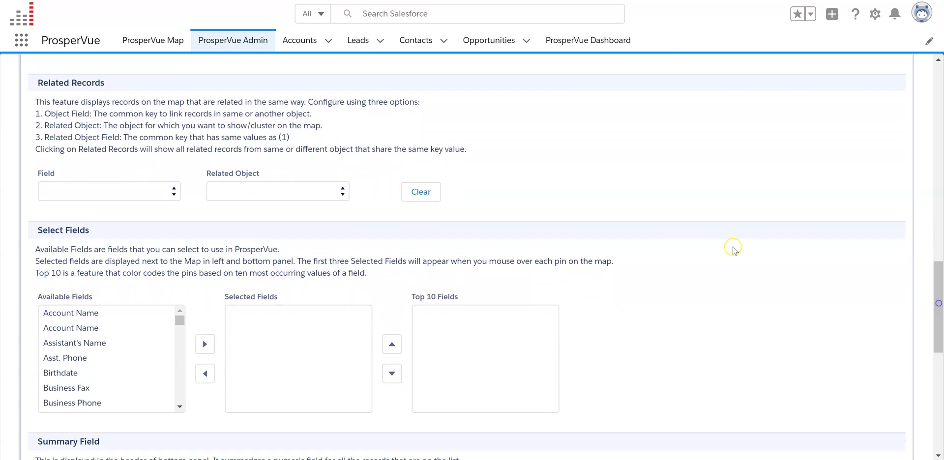
drag(156, 114, 109, 114)
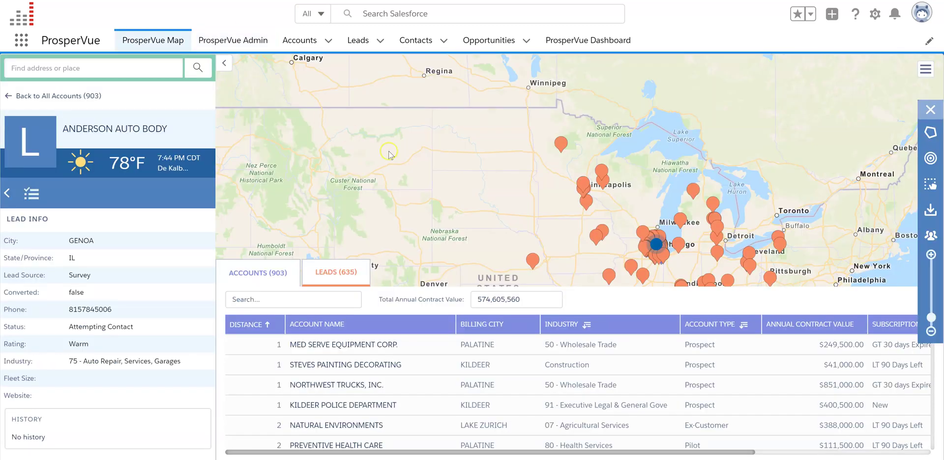
click(257, 272)
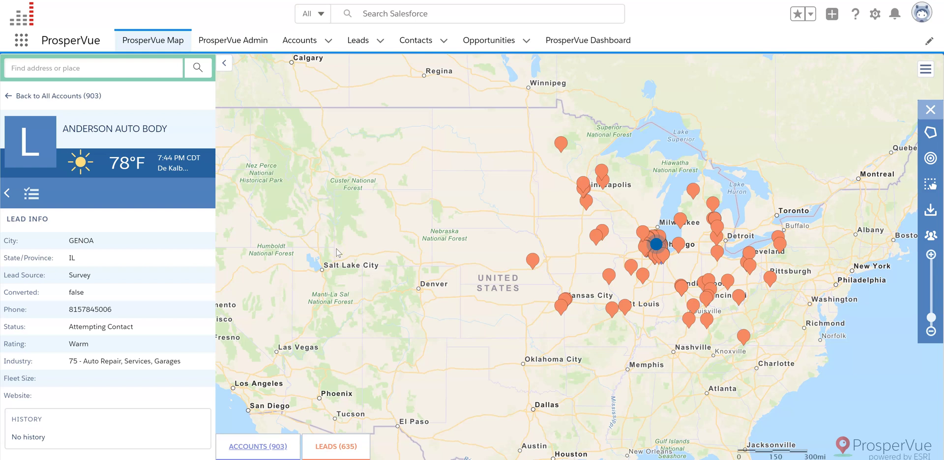
drag(338, 252, 350, 230)
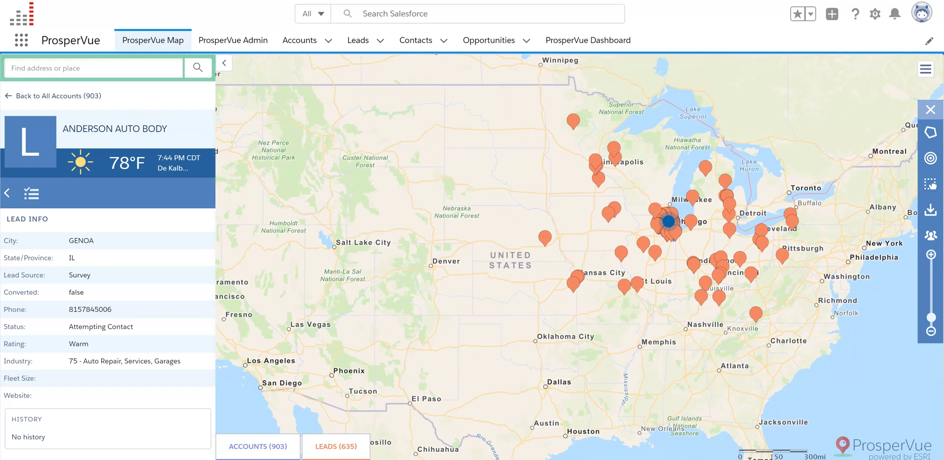
key(ctrl+Tab)
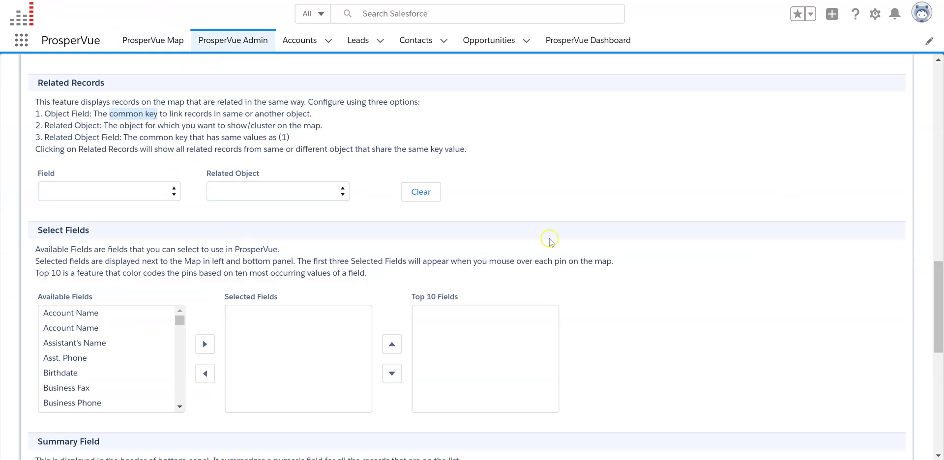
- Review the Select Fields section and show the Accounts list on the ProsperVue map for comparison
key(ctrl+Tab)
drag(939, 305, 941, 343)
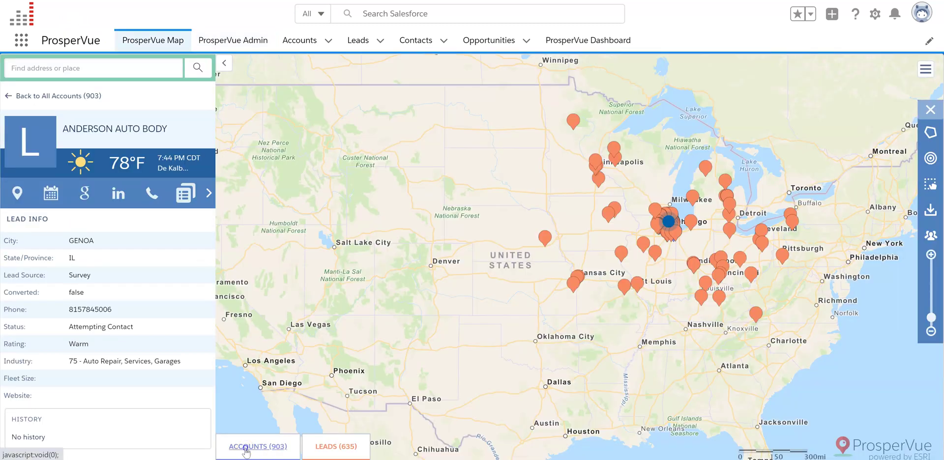
click(246, 448)
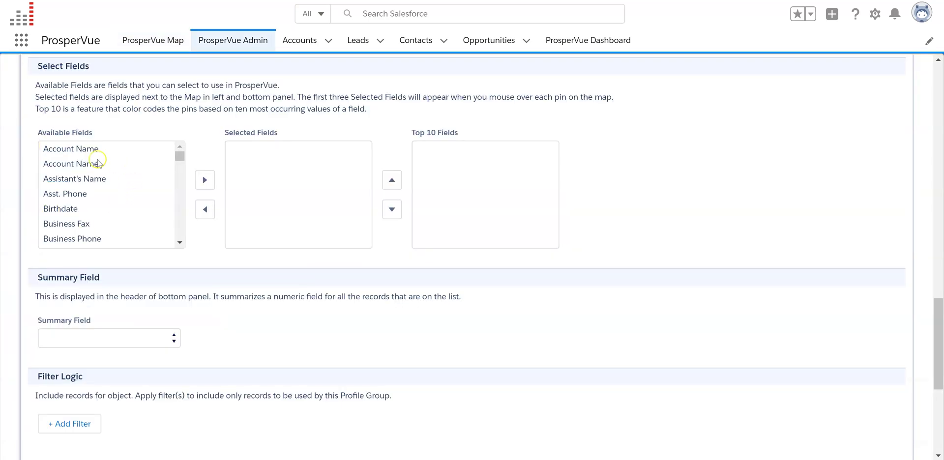
- Add Account Name and Business Phone to the Contact object's selected fields
click(76, 149)
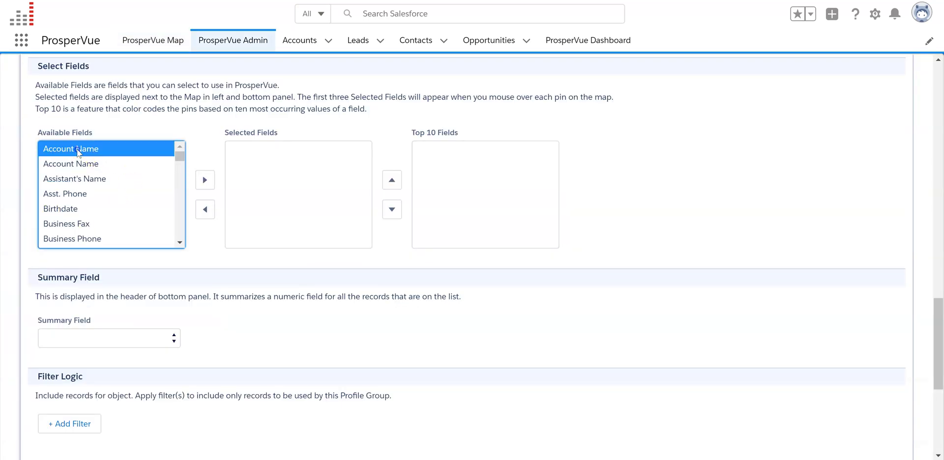
click(202, 181)
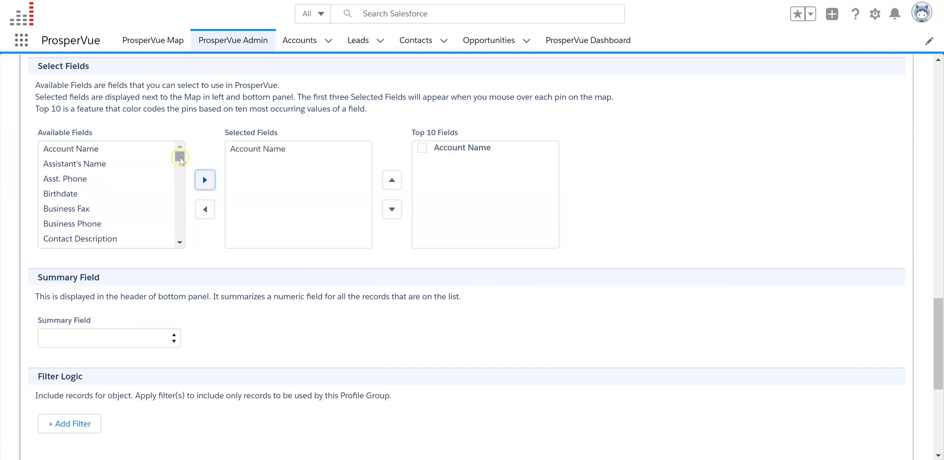
scroll(125, 179, down, 1)
click(125, 182)
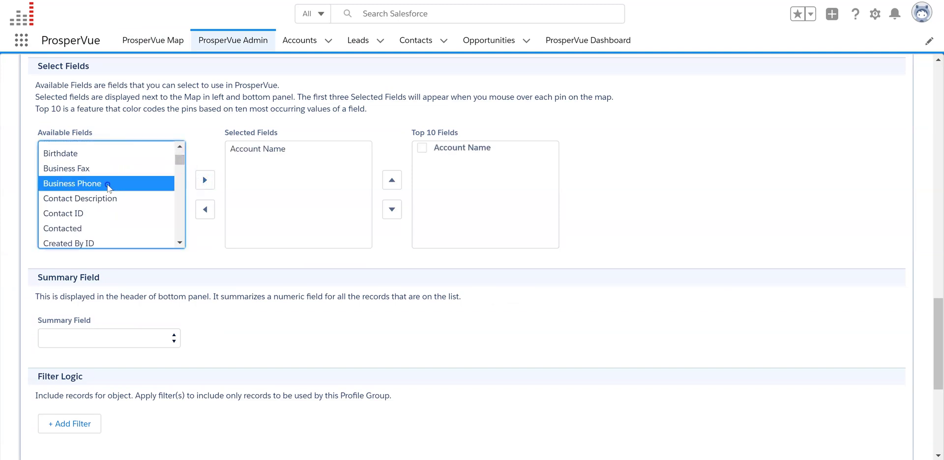
click(204, 180)
- Add Department, First Name and Full Name to the Contact object's selected fields
drag(179, 159, 176, 160)
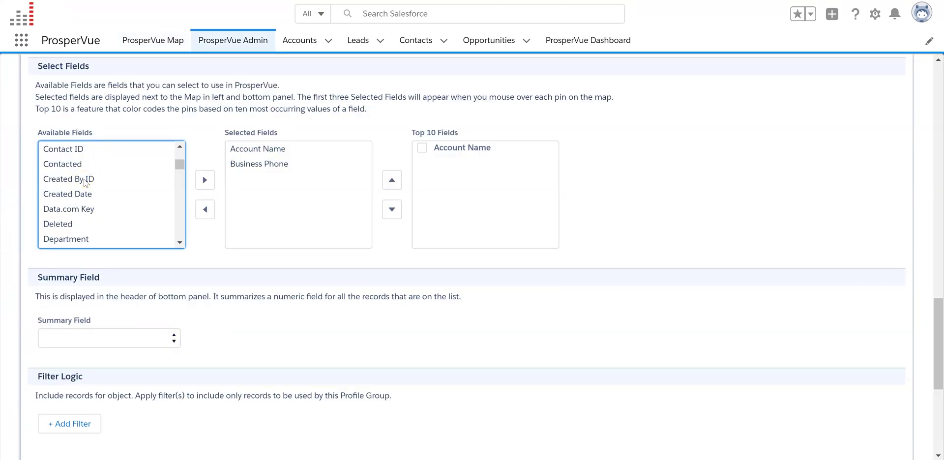
drag(181, 165, 181, 170)
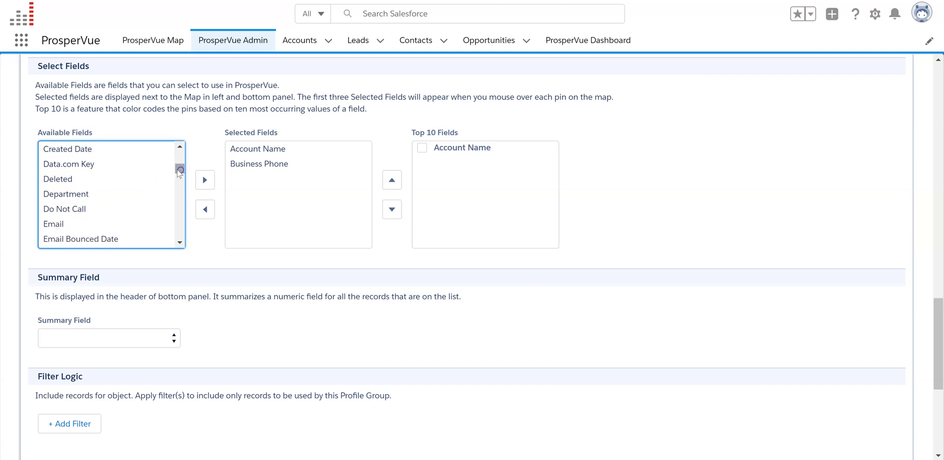
click(69, 198)
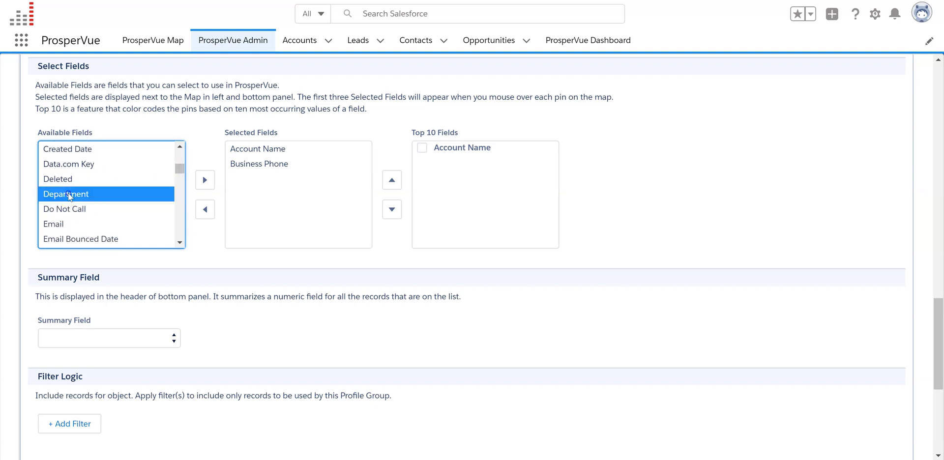
click(201, 181)
drag(180, 169, 179, 181)
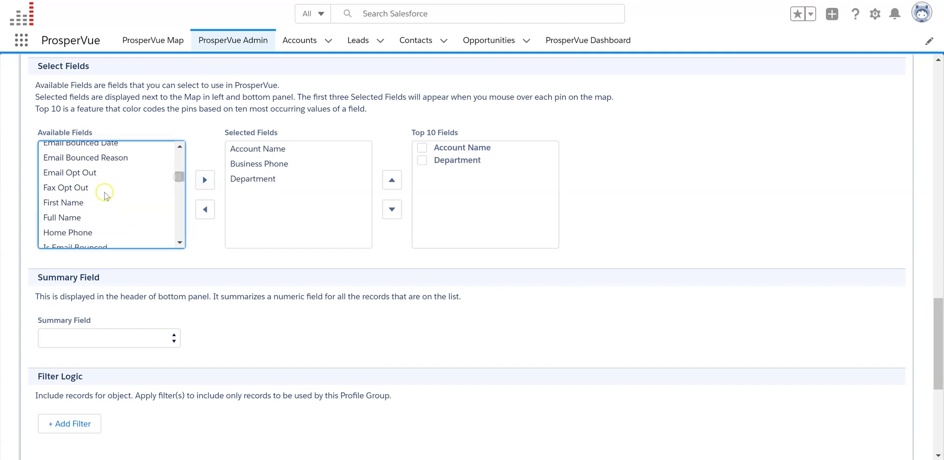
click(68, 204)
click(204, 179)
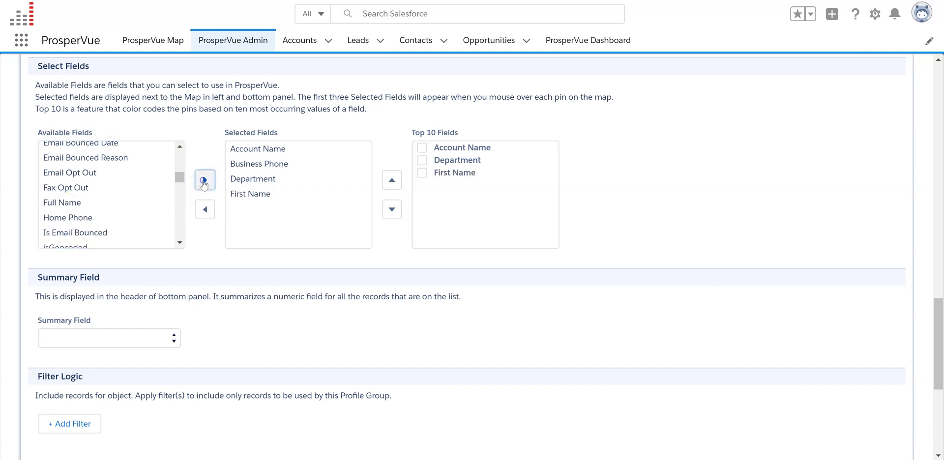
click(64, 204)
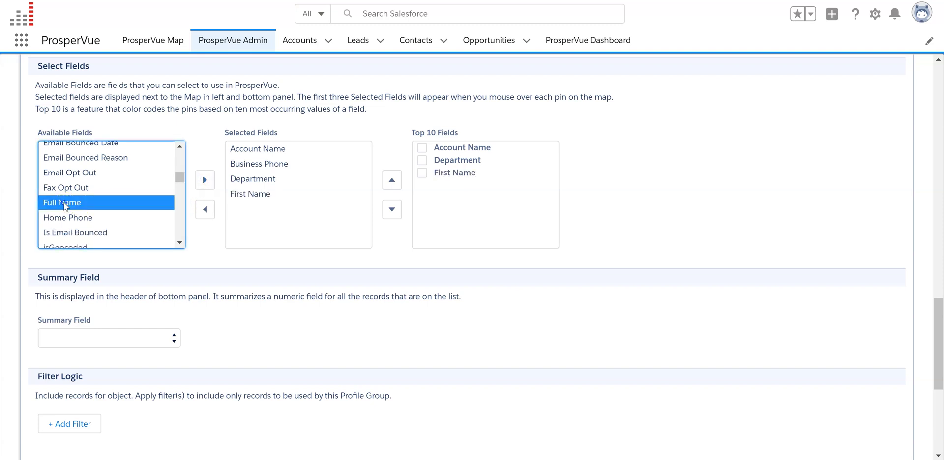
click(204, 180)
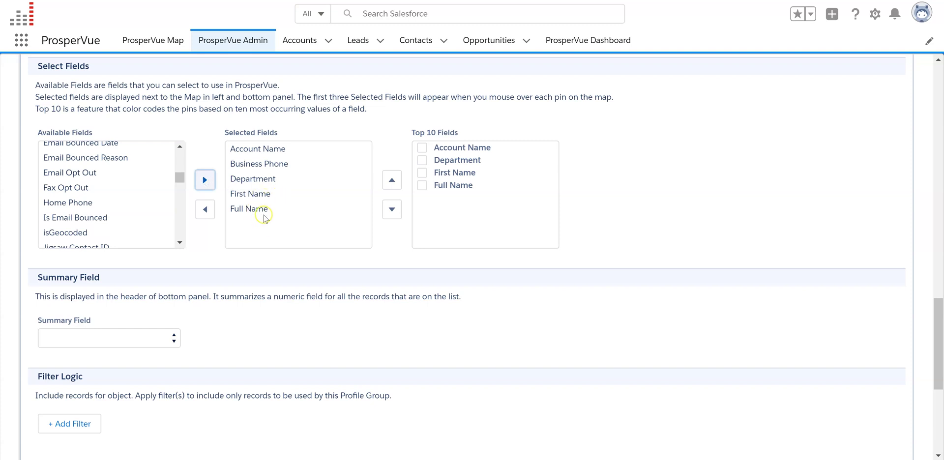
- Remove First Name from the selected fields and add it again after Full Name
click(248, 194)
click(205, 210)
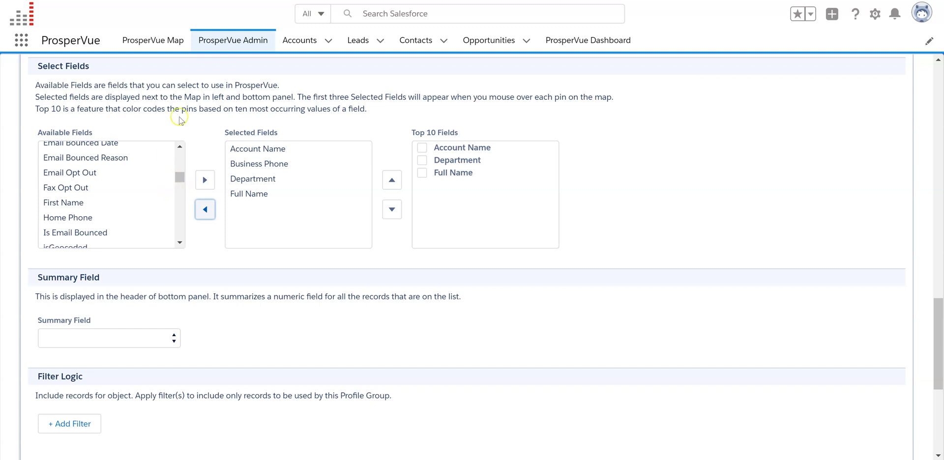
click(152, 40)
click(54, 203)
click(204, 181)
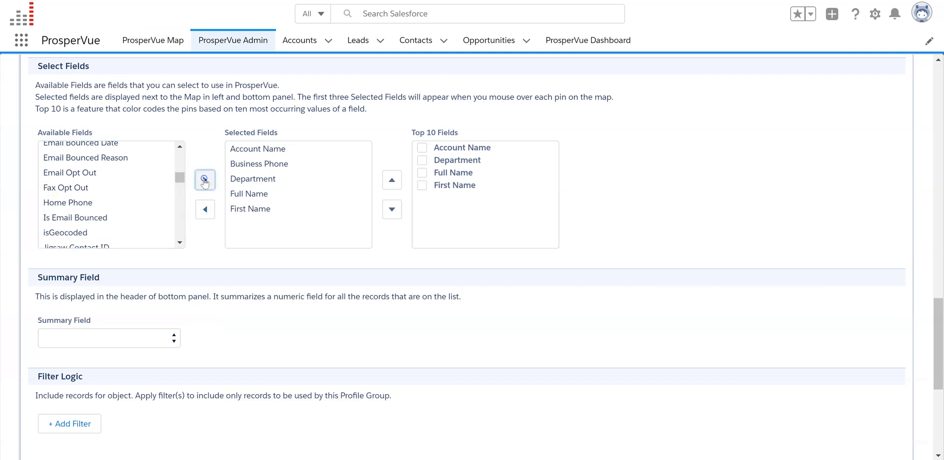
- Add Last Name and Lead Source to the Contact object's selected fields
mouse_move(181, 176)
mouse_down()
mouse_move(179, 217)
mouse_move(178, 191)
mouse_up()
click(112, 171)
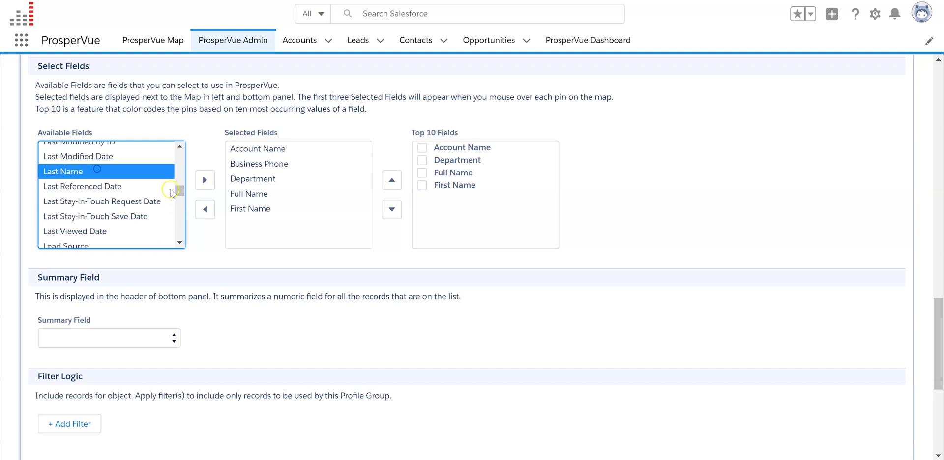
click(203, 180)
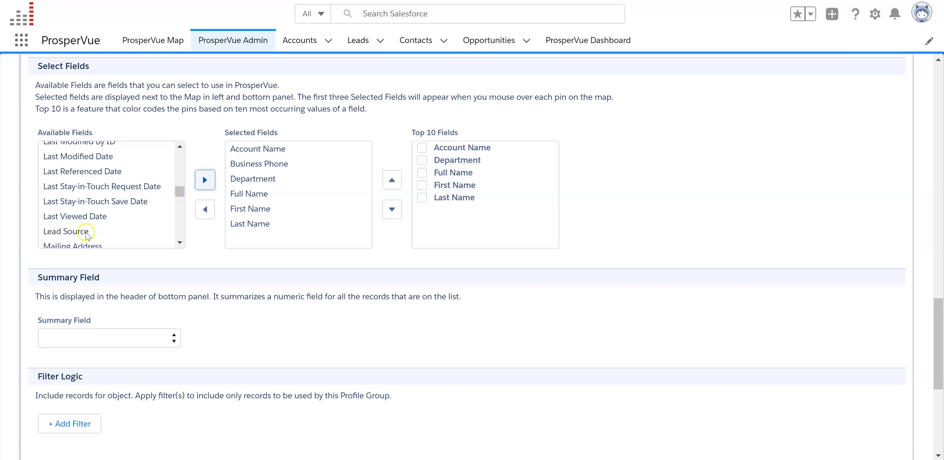
click(85, 233)
click(204, 180)
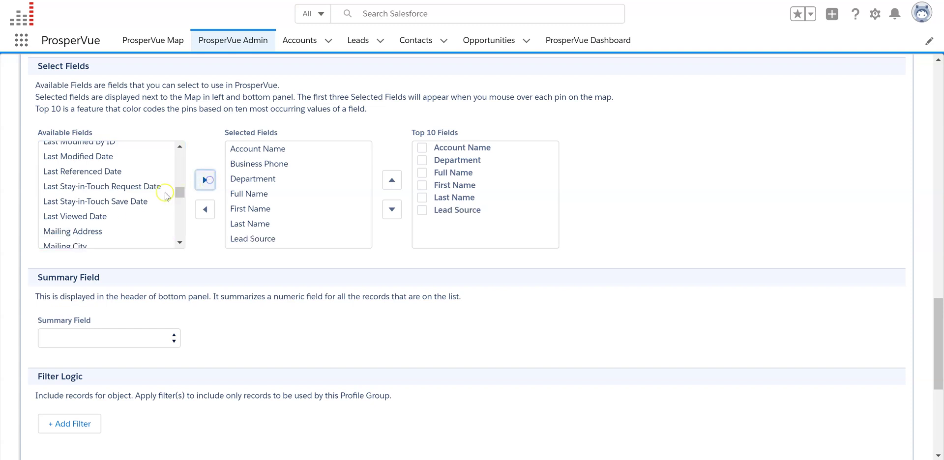
- Add Mailing City and Title to the Contact object's selected fields
drag(180, 192, 185, 199)
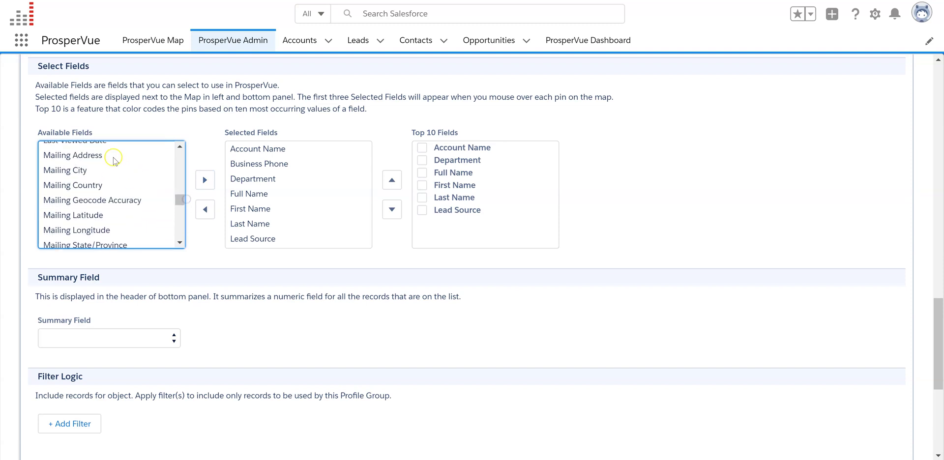
click(78, 170)
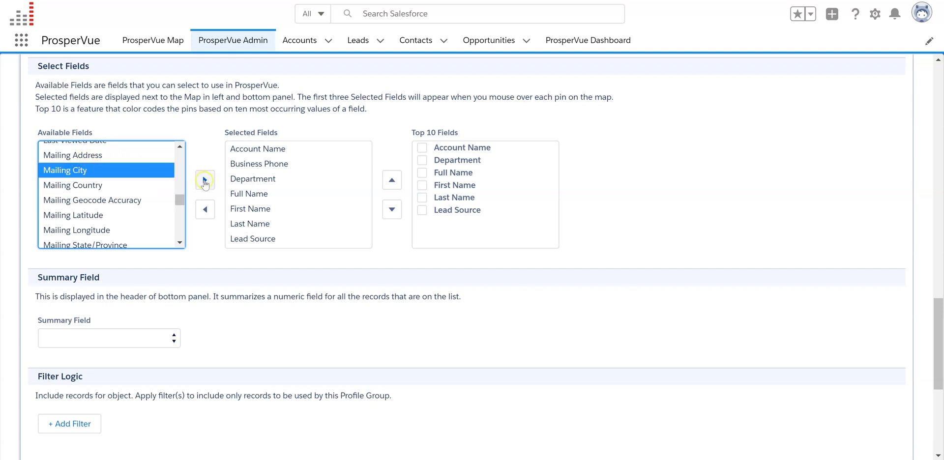
click(205, 180)
drag(179, 201, 180, 237)
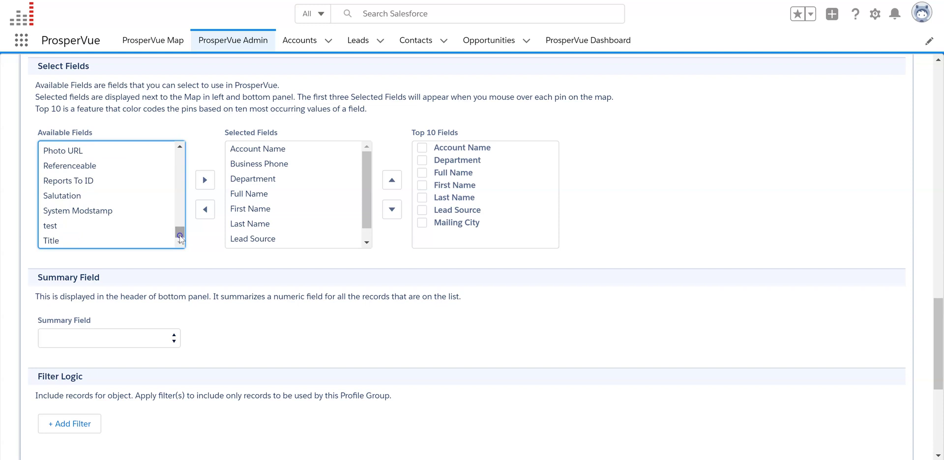
click(85, 240)
click(205, 180)
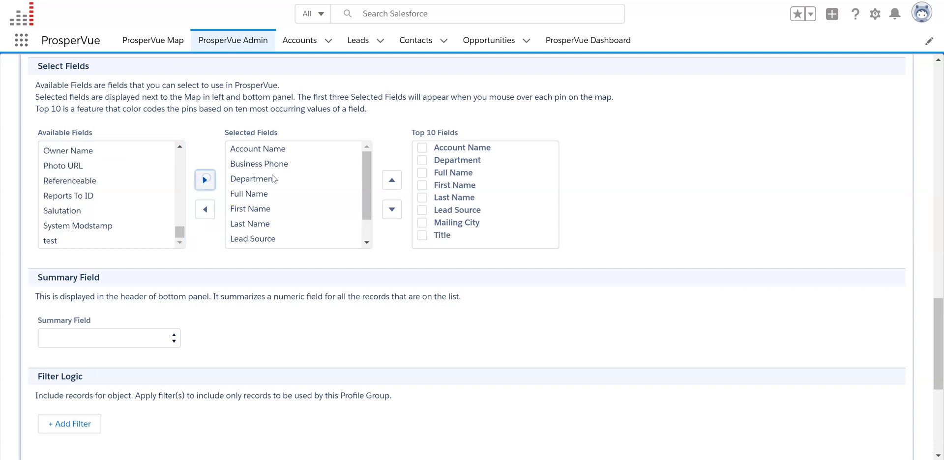
- Move First Name to the first position in the Contact object's selected fields
drag(367, 196, 369, 236)
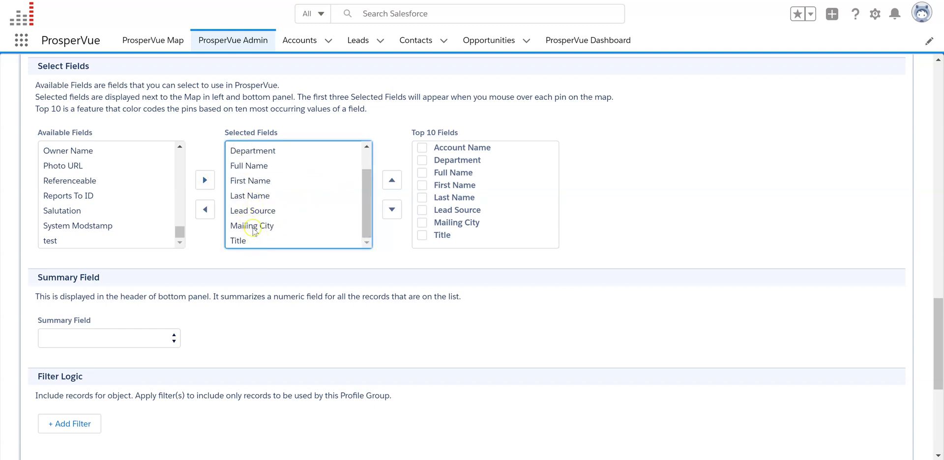
drag(364, 186, 364, 165)
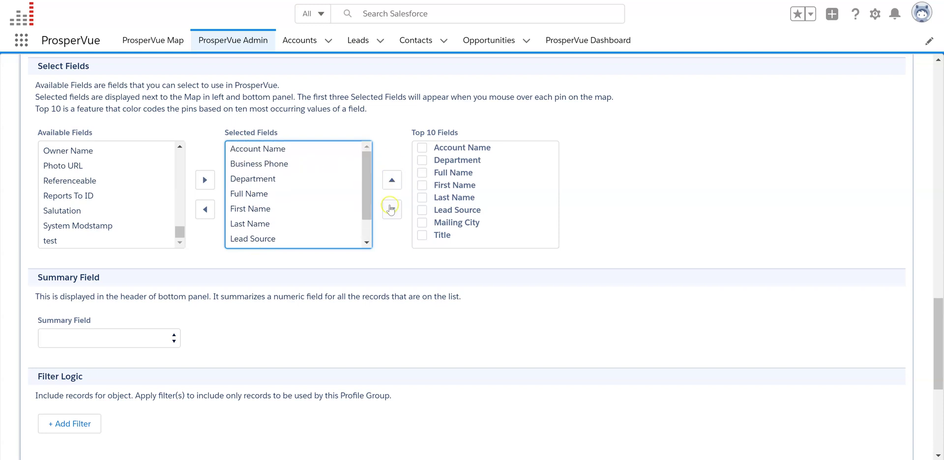
click(249, 209)
click(392, 181)
click(391, 180)
click(391, 180)
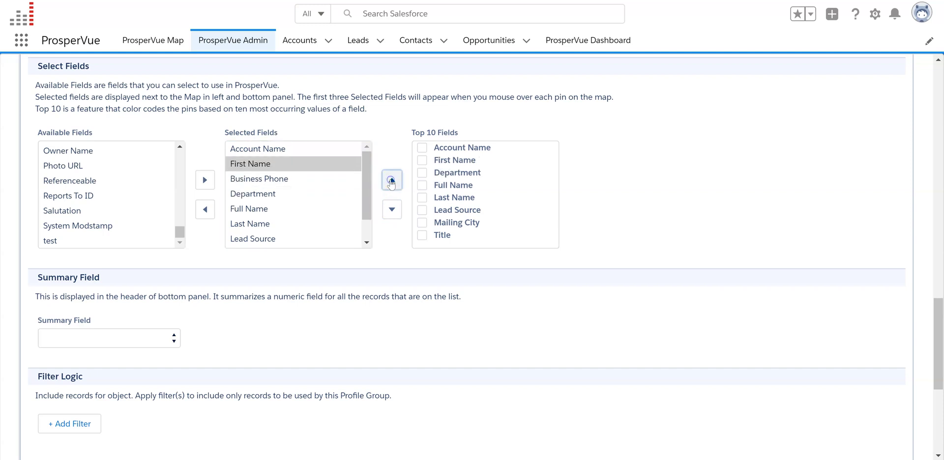
click(391, 181)
- Move Last Name up to directly below First Name in the selected fields
click(251, 224)
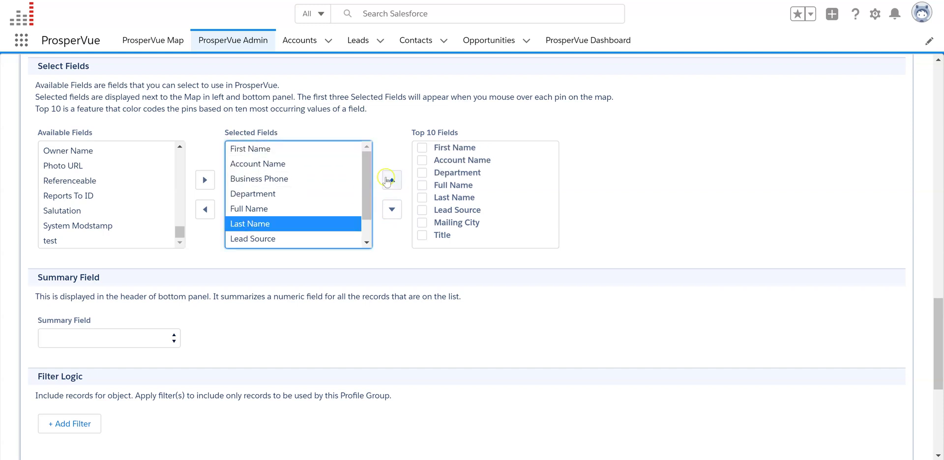
click(390, 181)
click(389, 180)
click(389, 180)
click(390, 181)
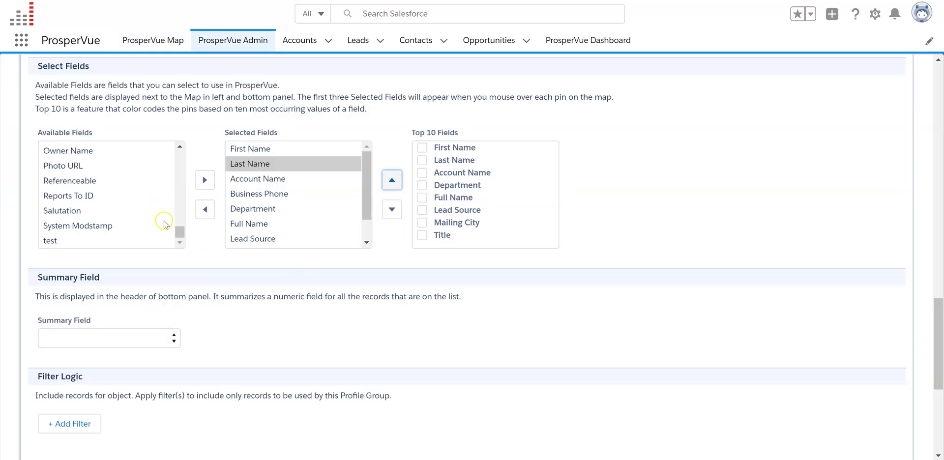
- Add Email to the Contact object's selected fields
drag(180, 231, 175, 170)
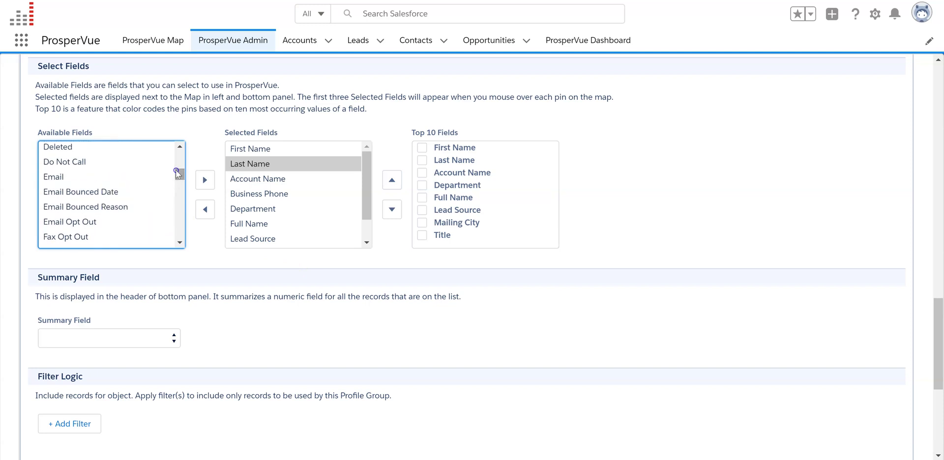
click(51, 175)
click(202, 186)
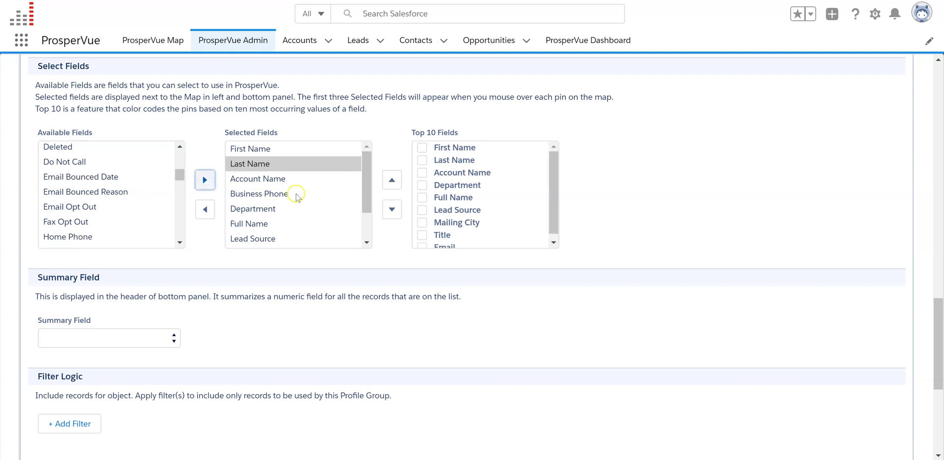
- Move Department above Business Phone and Mailing City above Full Name in the selected fields
click(343, 176)
drag(364, 177, 364, 187)
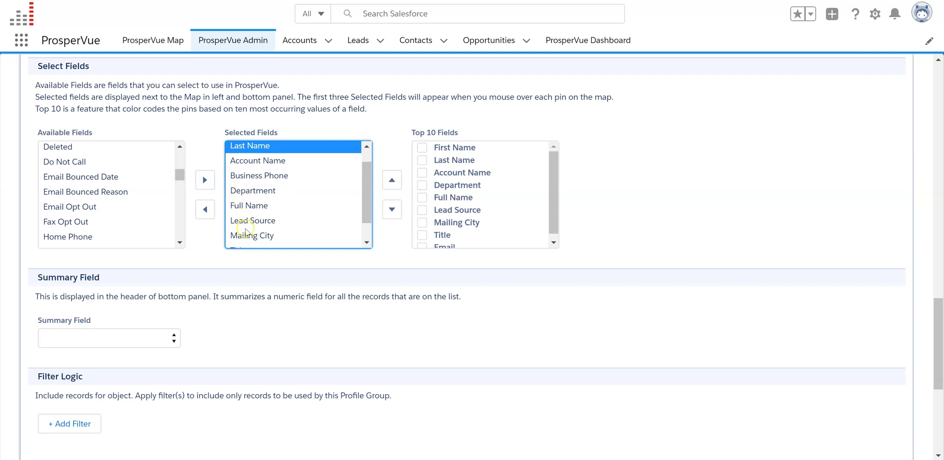
click(255, 190)
click(392, 180)
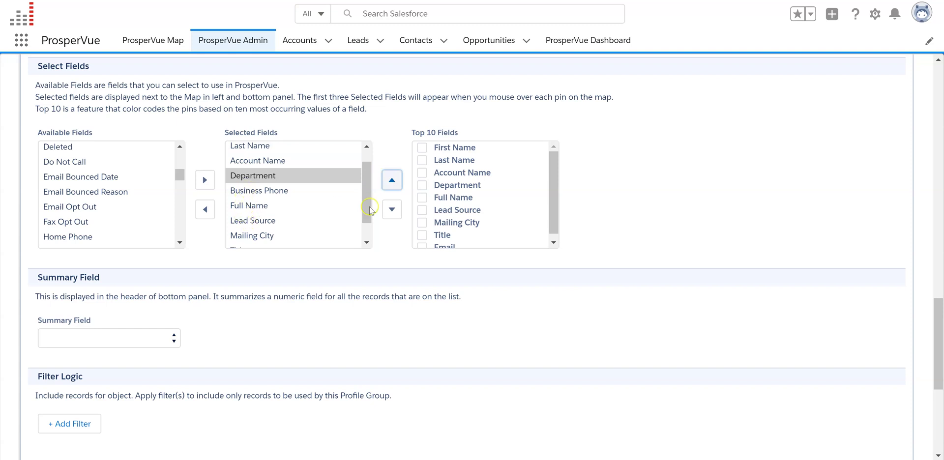
click(251, 235)
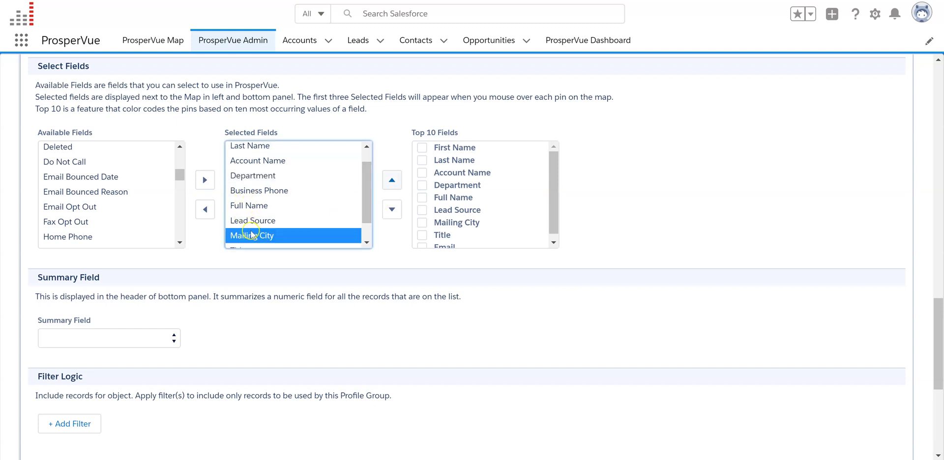
click(391, 182)
click(391, 182)
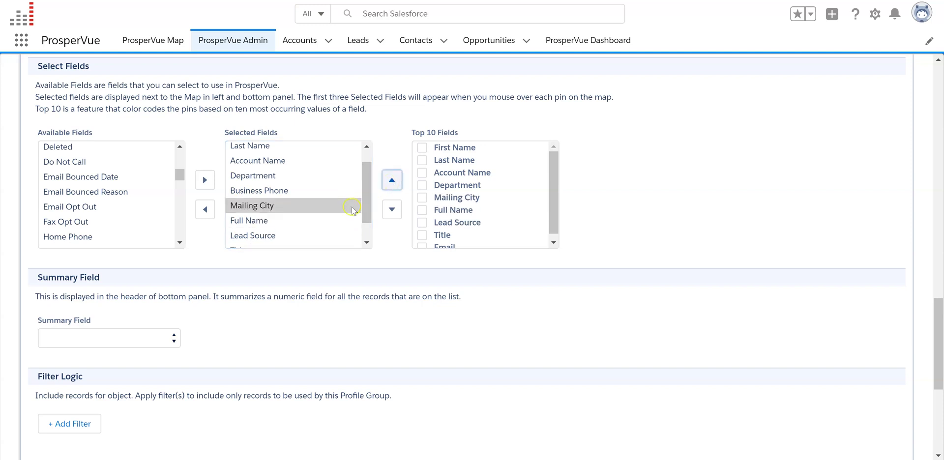
- Move Title up to directly above Department in the selected fields
scroll(360, 209, down, 2)
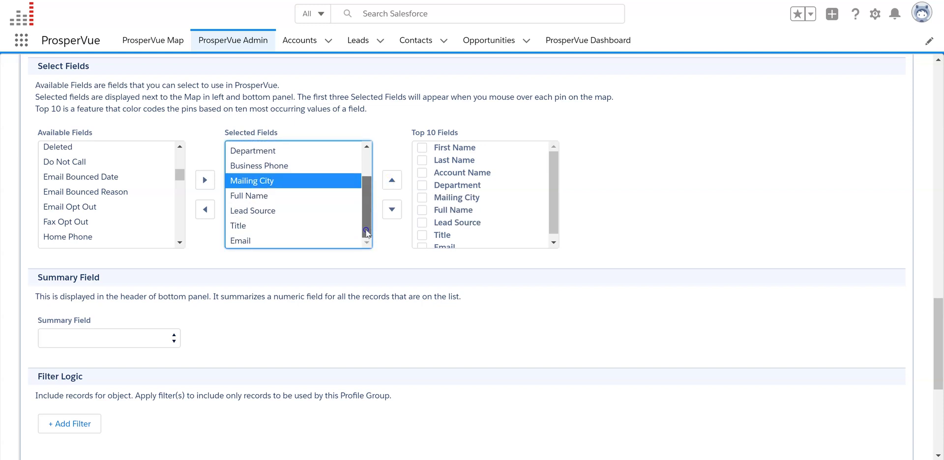
click(245, 224)
click(392, 181)
click(391, 181)
click(391, 180)
click(391, 181)
click(391, 181)
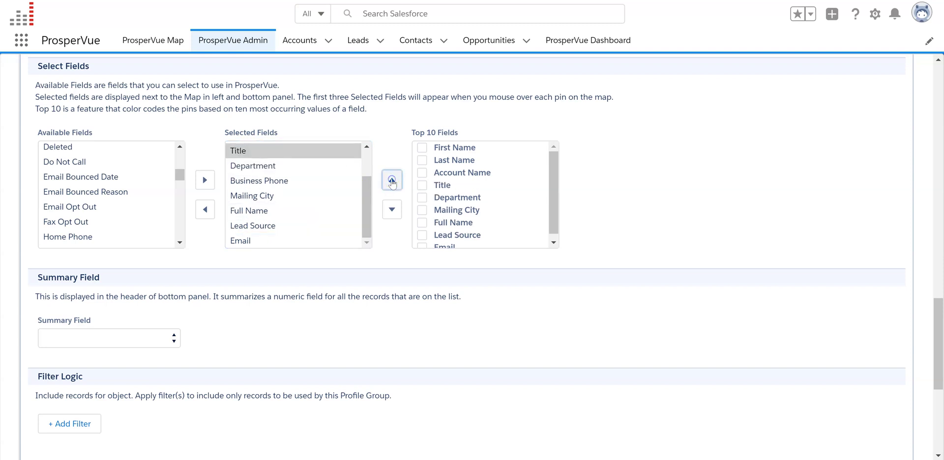
click(365, 228)
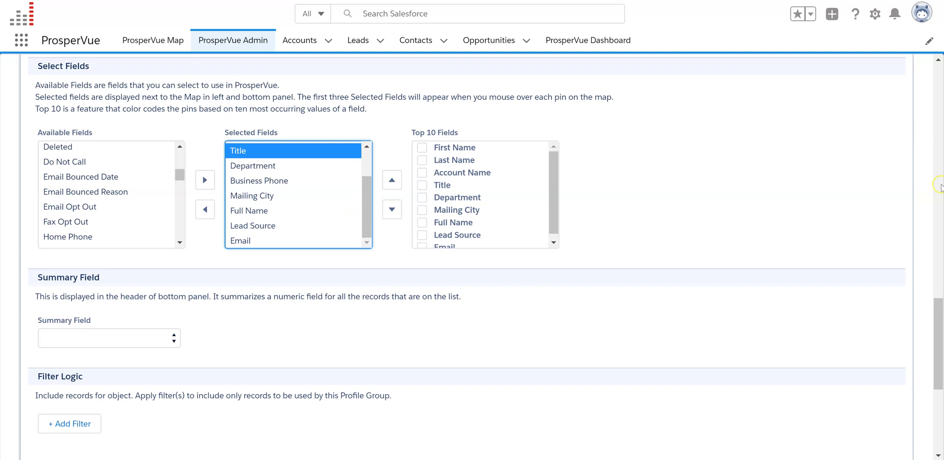
- Save the Contact object's configuration
click(935, 303)
drag(936, 302, 935, 374)
click(892, 385)
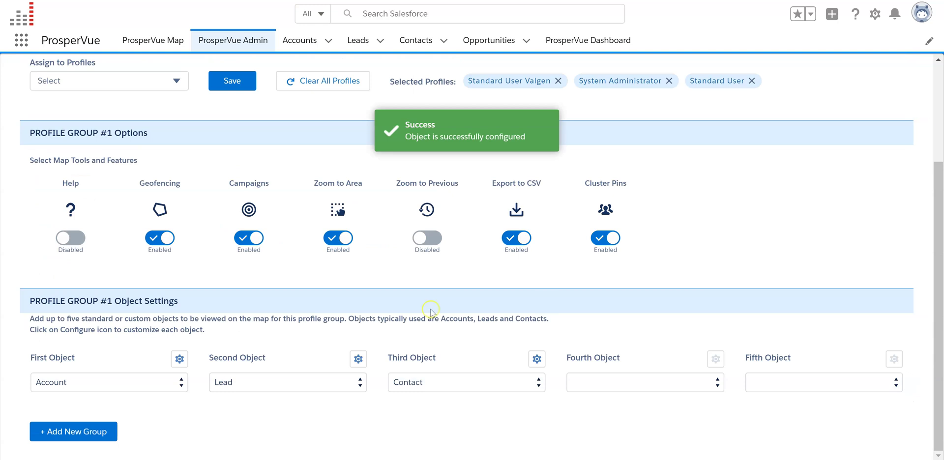
- Reopen the Contact object's configuration and review its Top 10 fields
click(536, 358)
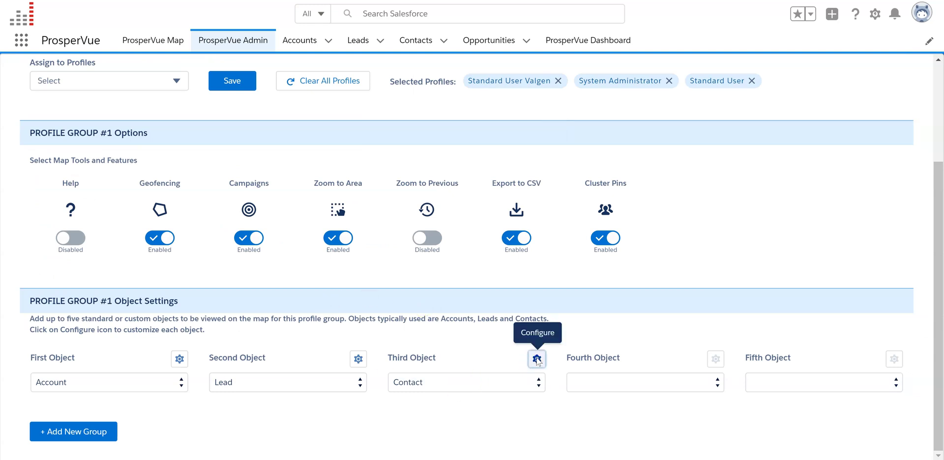
drag(939, 427, 933, 354)
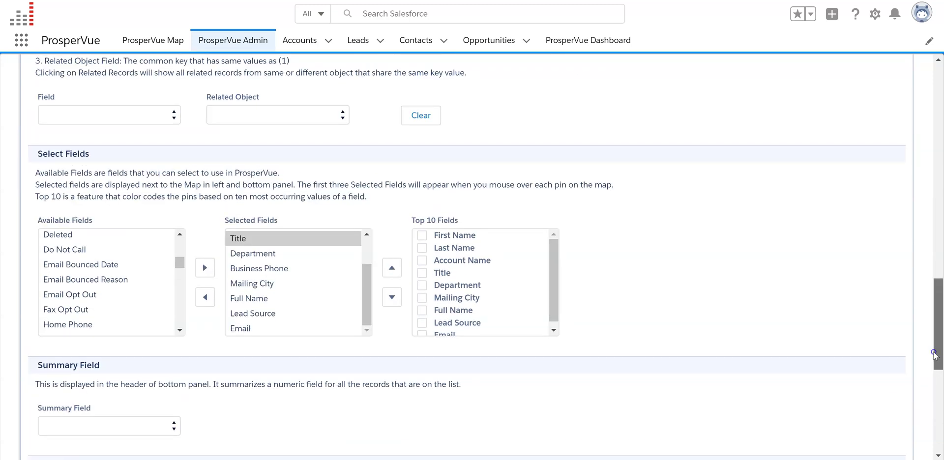
drag(556, 295, 555, 301)
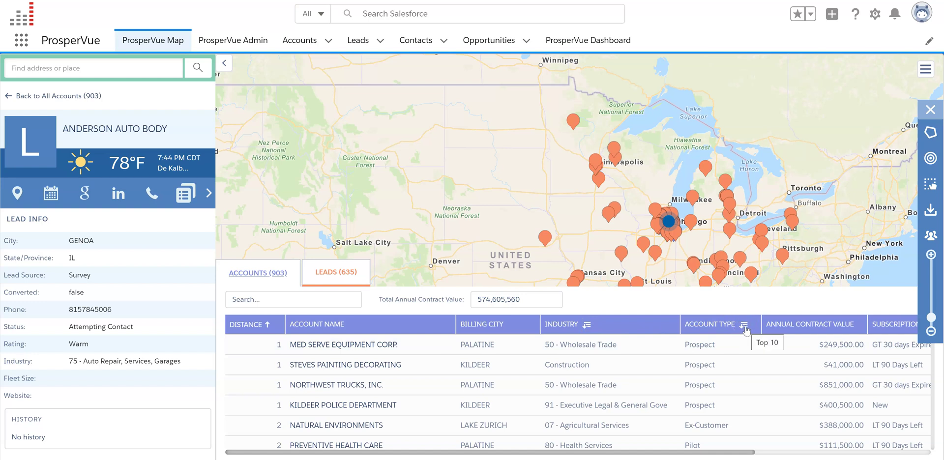
- Color-code the account pins on the map by the Top 10 values of Account Type
click(744, 326)
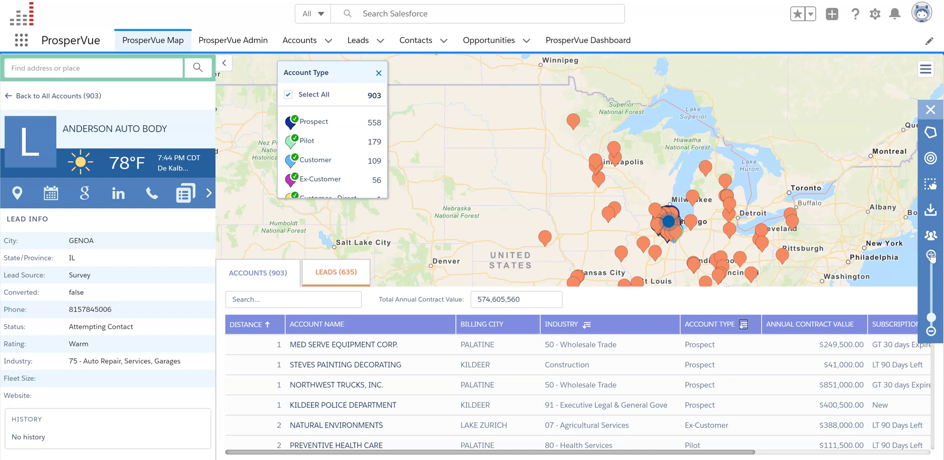
click(931, 255)
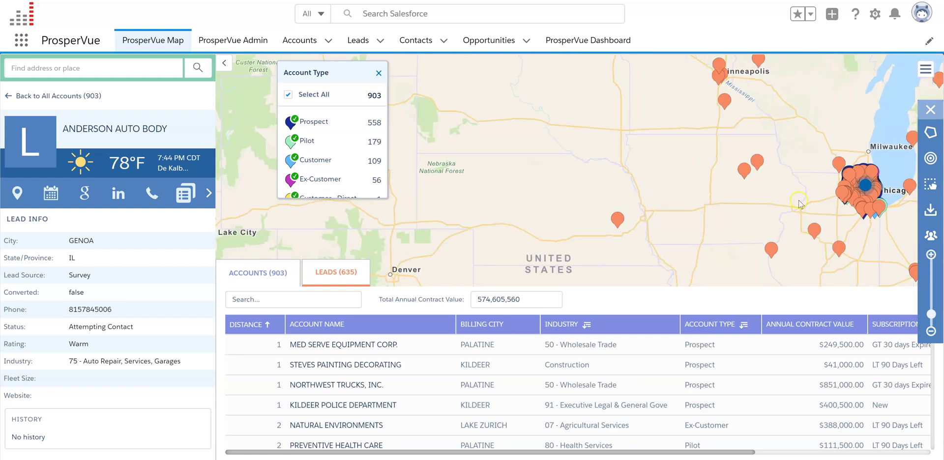
drag(508, 220, 201, 244)
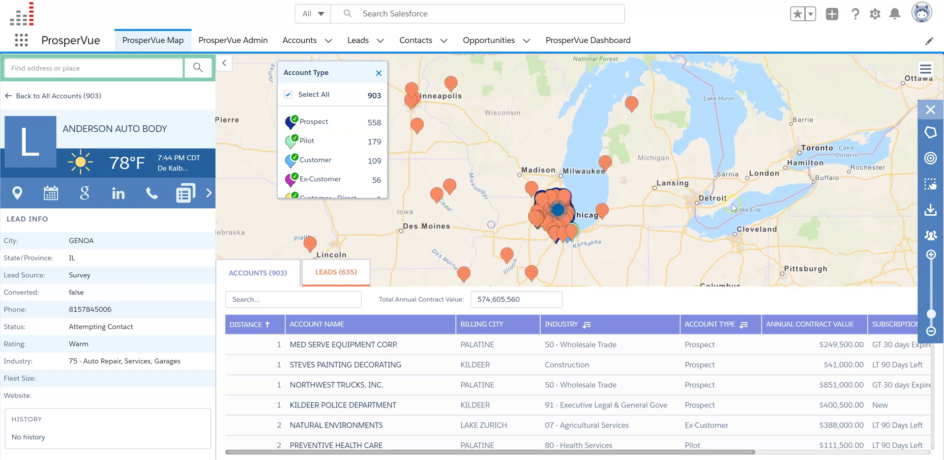
- Hide the Lead object from the map so that only accounts are displayed
click(927, 70)
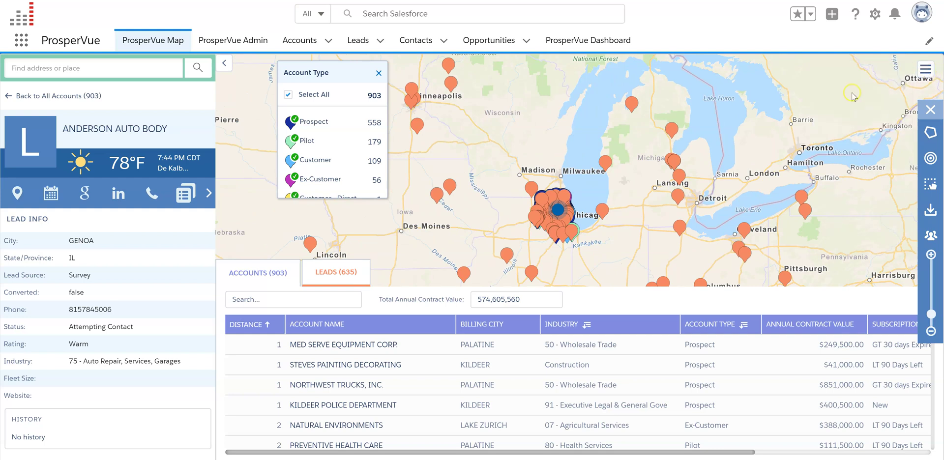
click(927, 70)
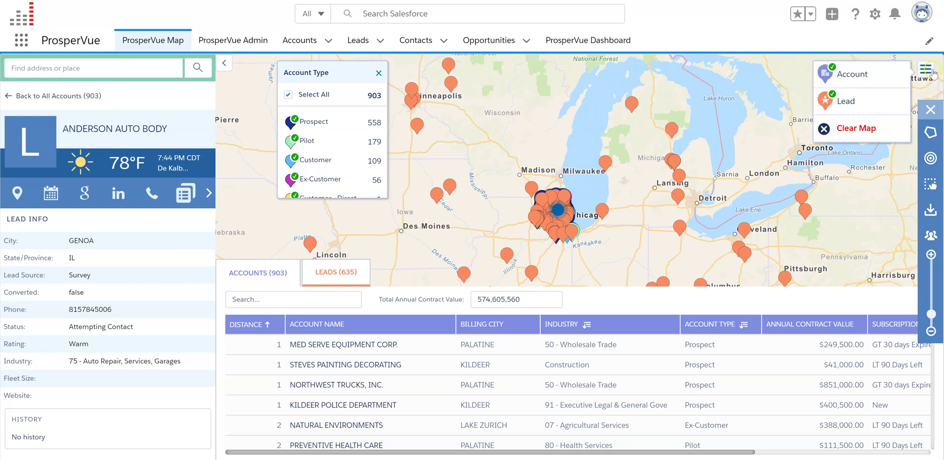
click(879, 99)
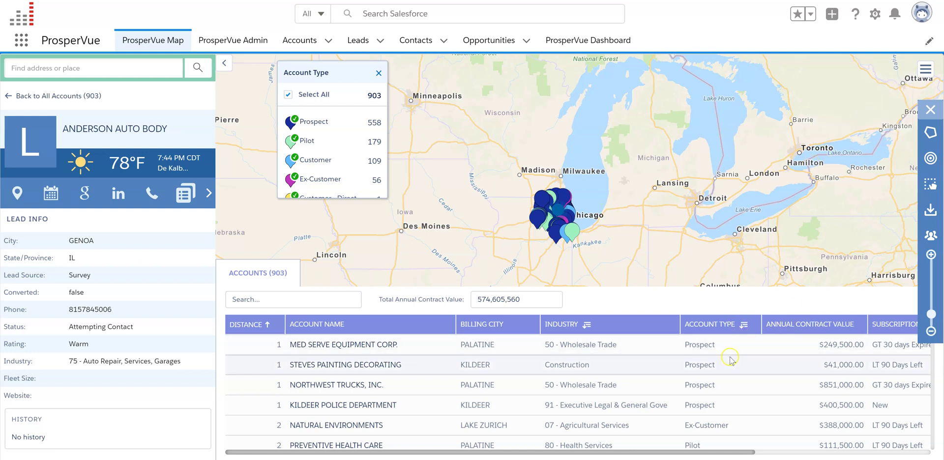
- Examine the color-coded account pins around Chicago and the details of individual accounts such as Terramac LLC and Levy Security Installations
click(930, 254)
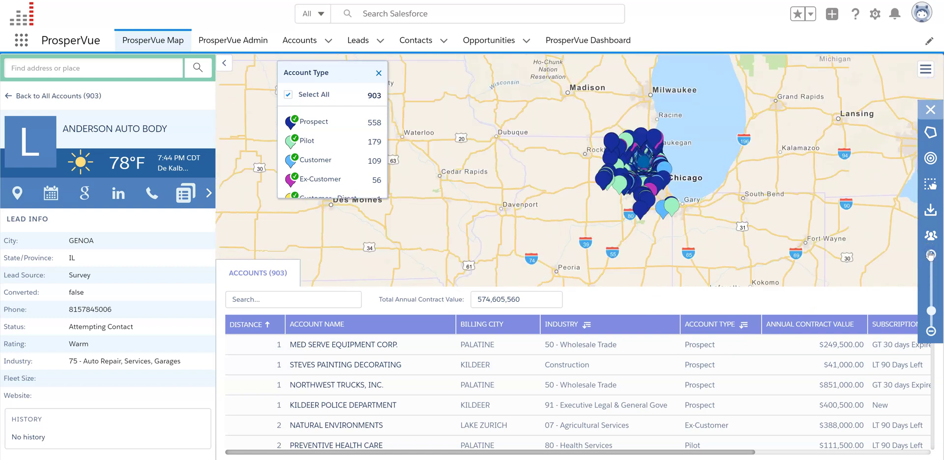
click(930, 254)
mouse_move(752, 246)
mouse_down()
mouse_move(599, 237)
mouse_move(627, 234)
mouse_up()
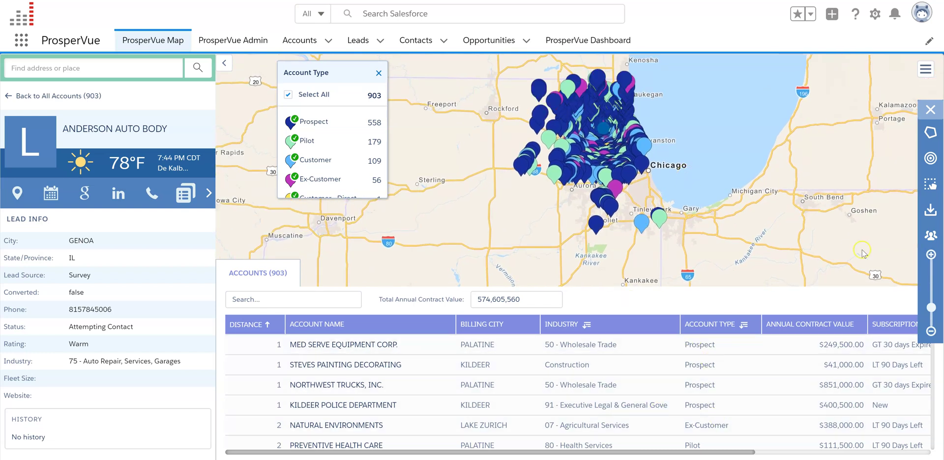
click(931, 254)
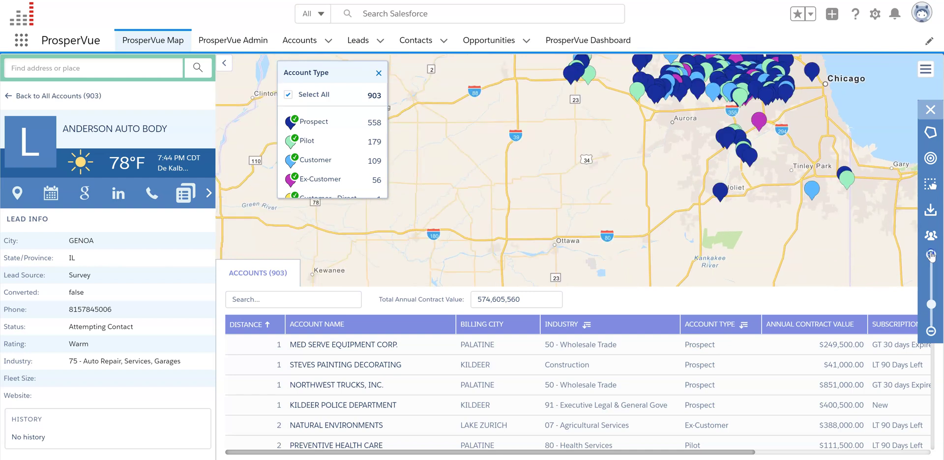
double_click(606, 142)
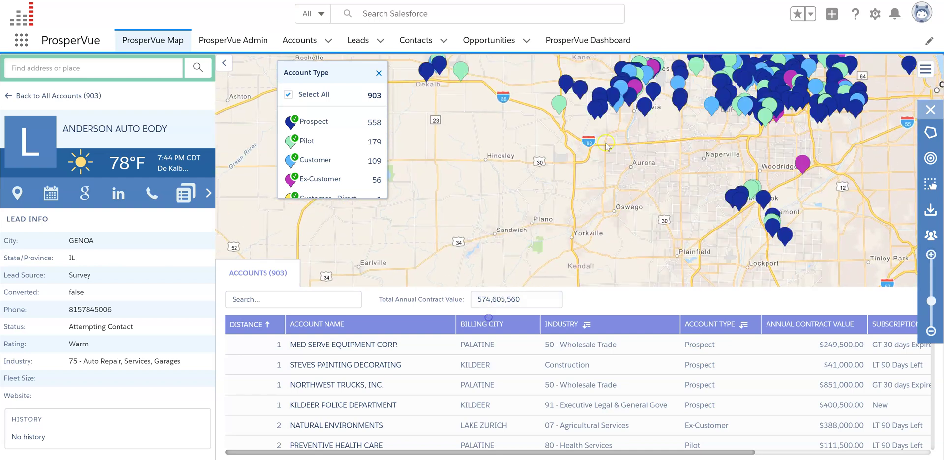
drag(608, 146, 502, 237)
click(622, 182)
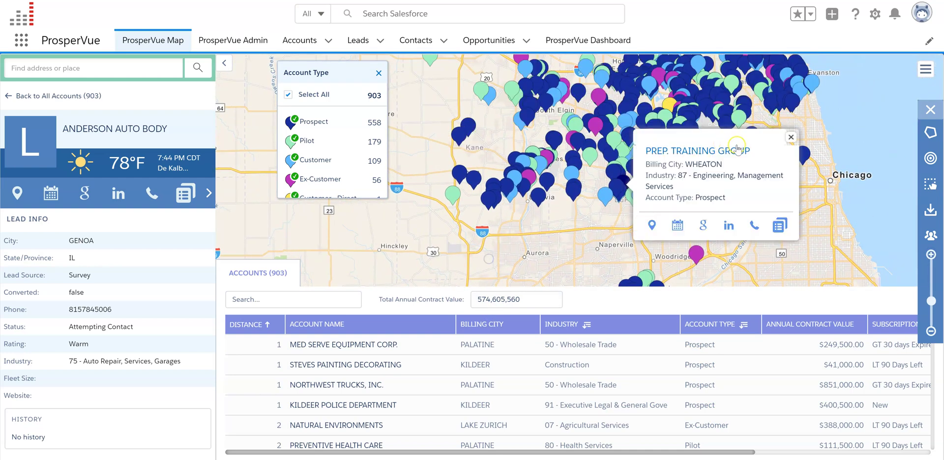
click(459, 172)
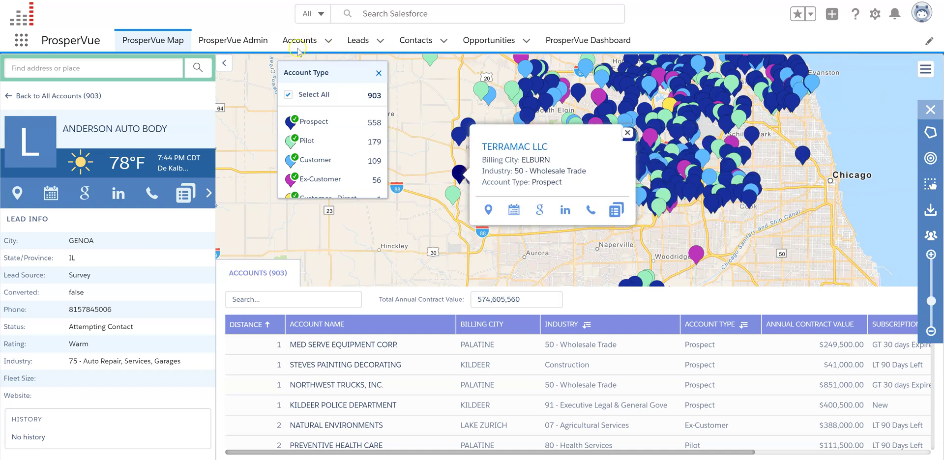
click(312, 123)
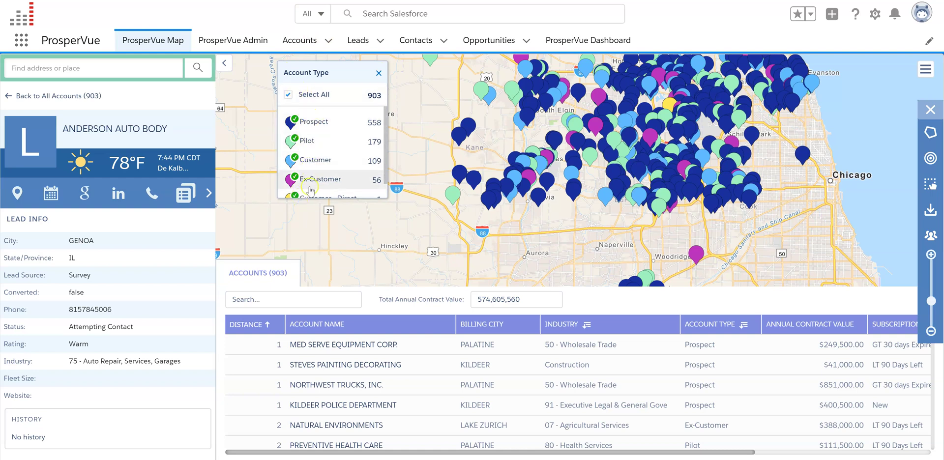
click(530, 129)
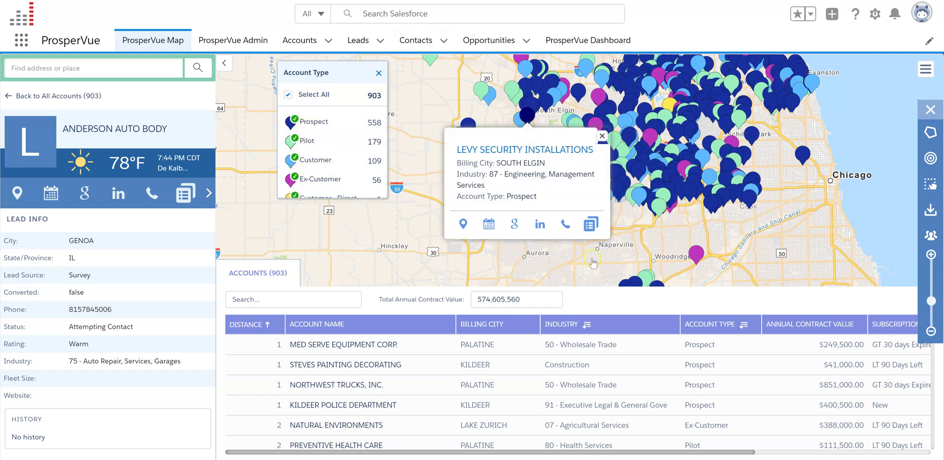
click(826, 219)
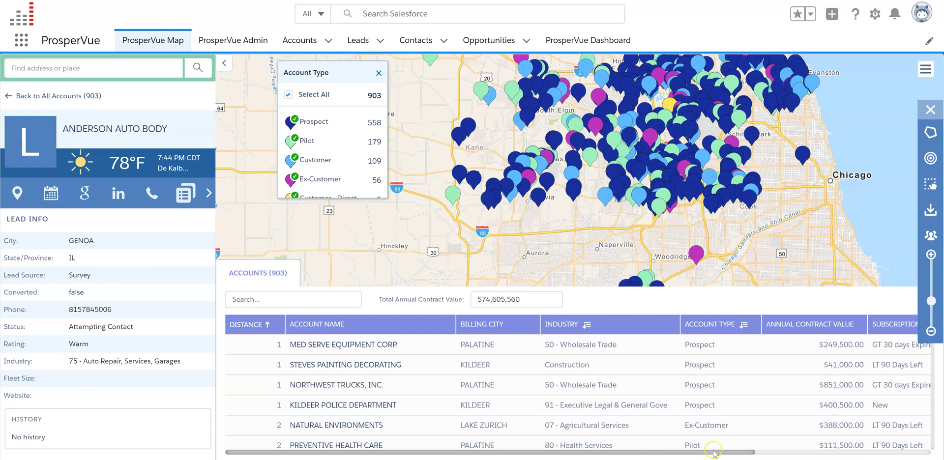
- Filter the color-coded map so that only accounts with the Account Type Customer are displayed
drag(713, 453, 893, 445)
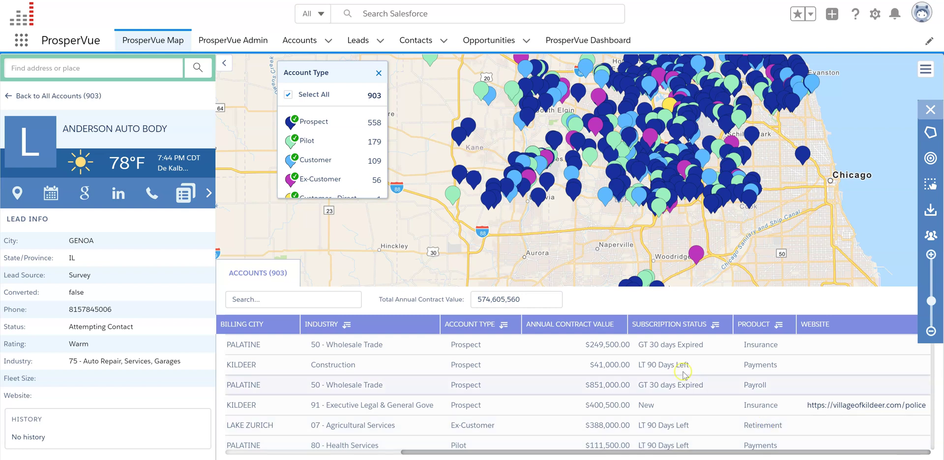
click(546, 256)
click(713, 333)
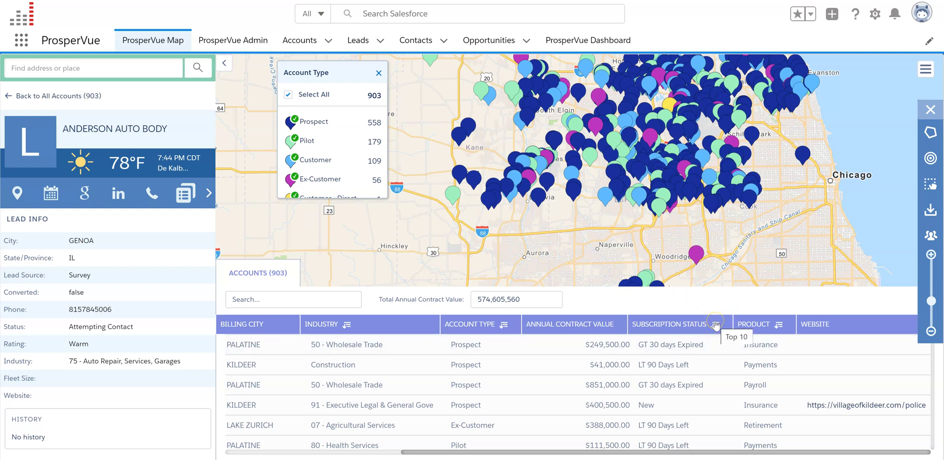
click(472, 290)
click(288, 96)
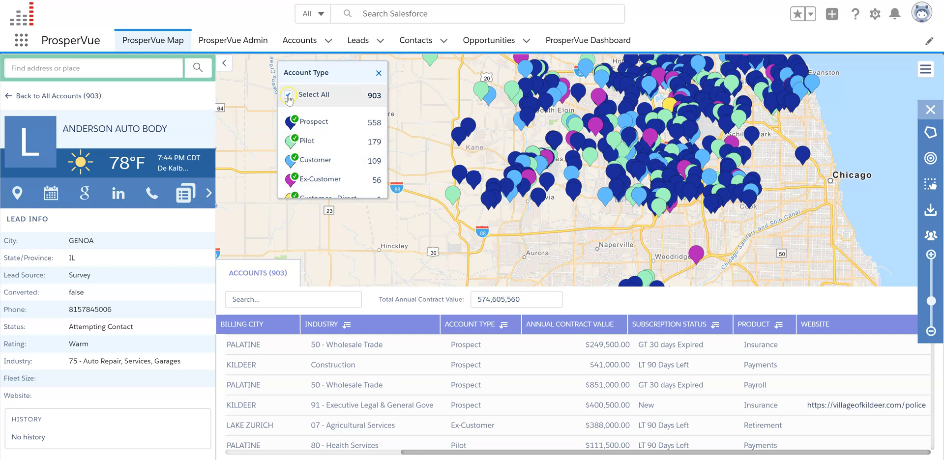
click(311, 163)
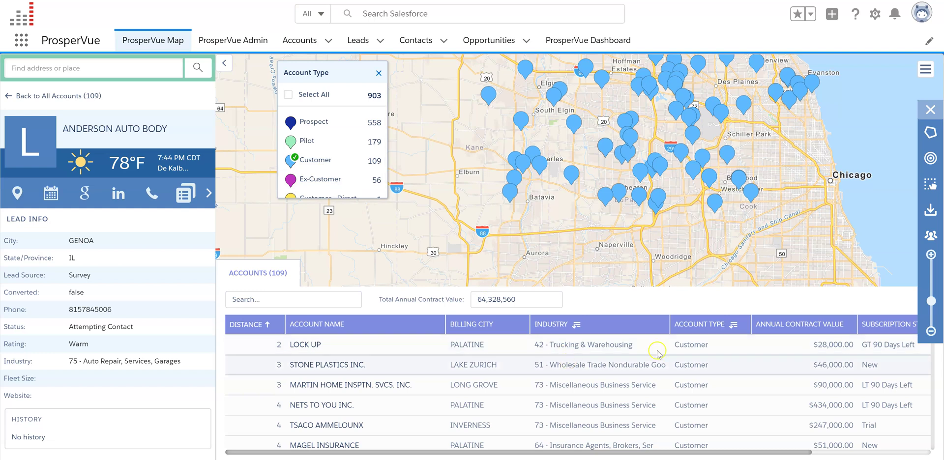
- Color-code the filtered customer pins by the Top 10 values of Subscription Status
drag(714, 453, 833, 453)
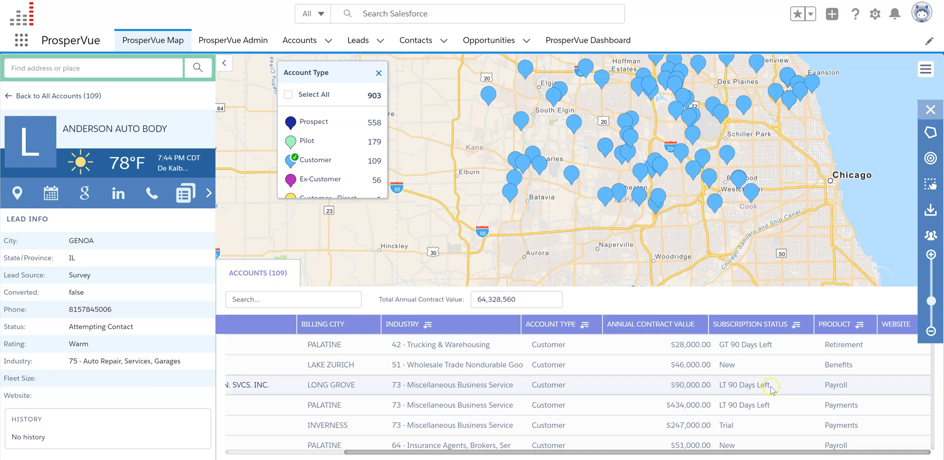
click(796, 325)
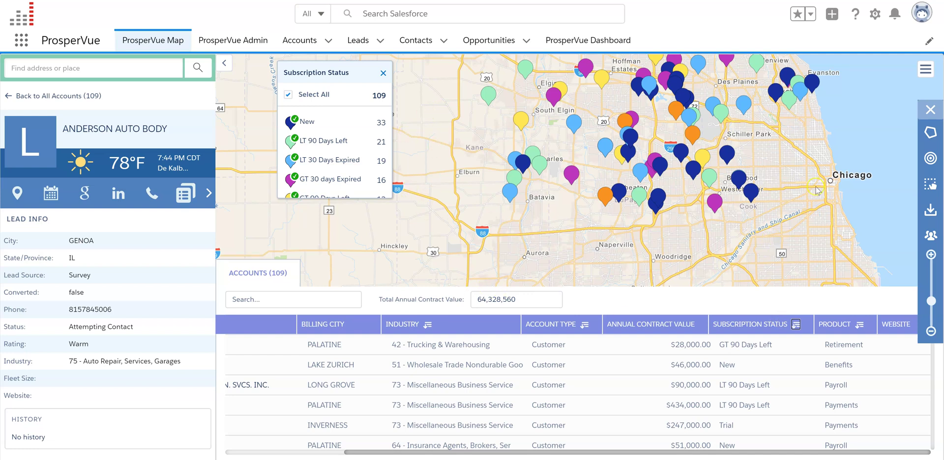
drag(816, 190, 822, 247)
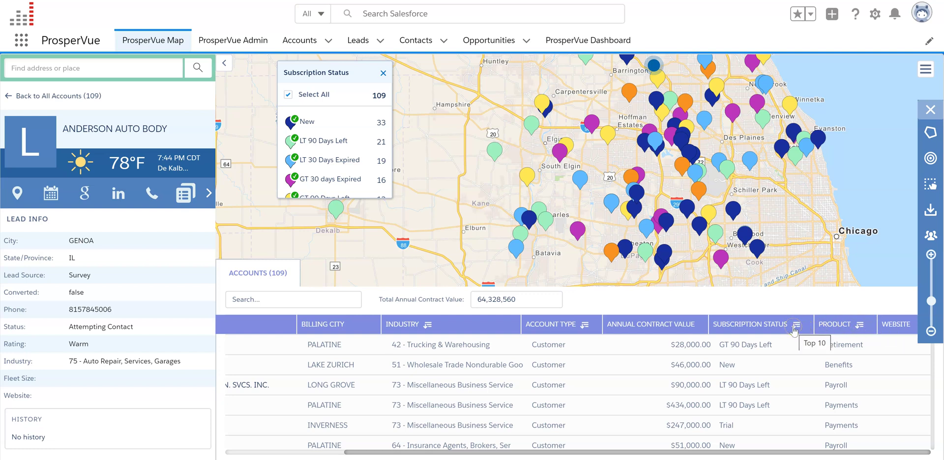
click(584, 325)
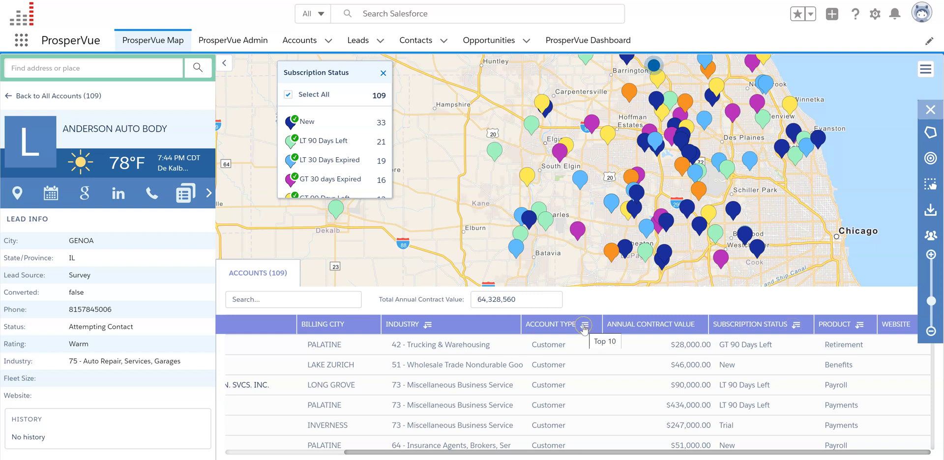
click(446, 248)
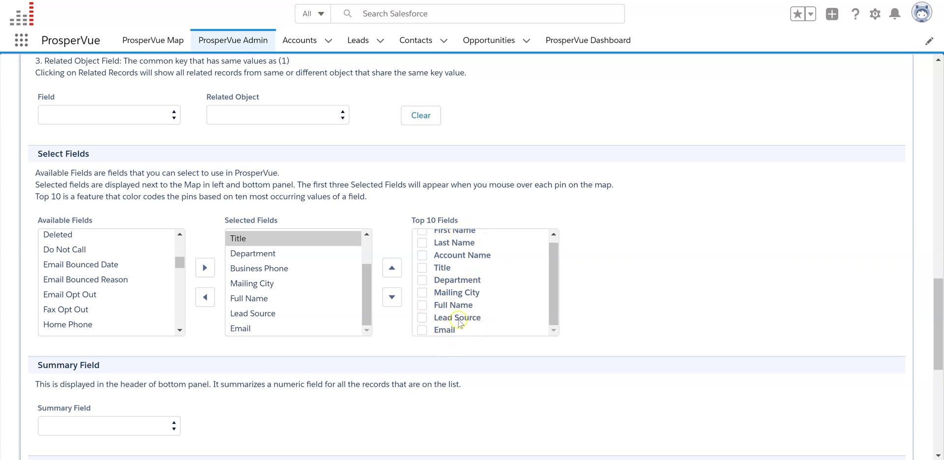
- Enable Lead Source as a Top 10 field in the Contact object's configuration
click(422, 318)
click(559, 296)
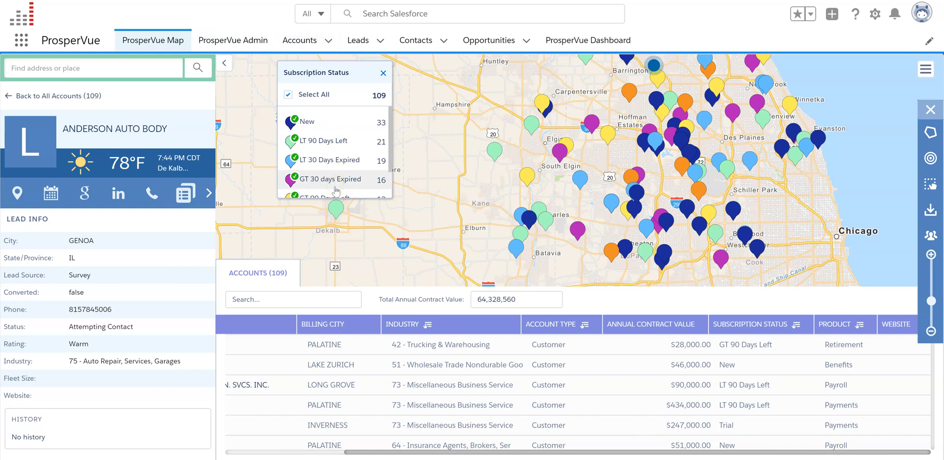
click(338, 138)
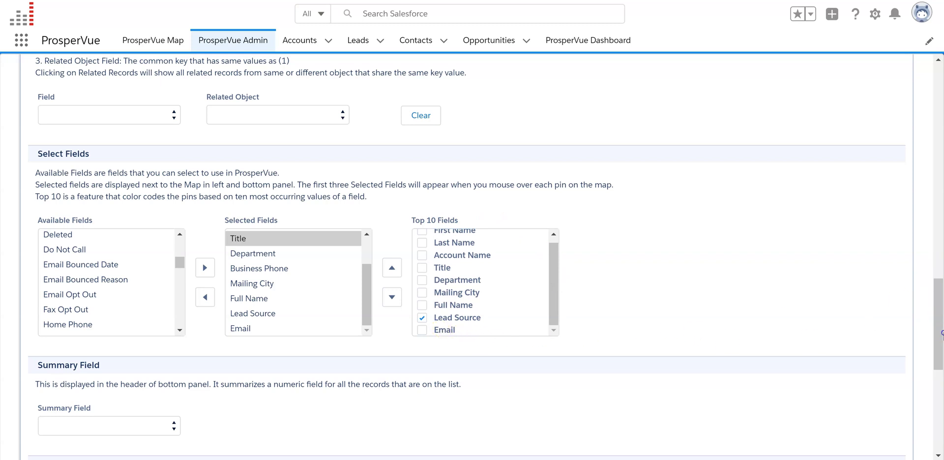
- Examine the Contact object's Summary Field options and compare them with the Total Annual Contract Value shown above the map's account list
drag(940, 330, 938, 363)
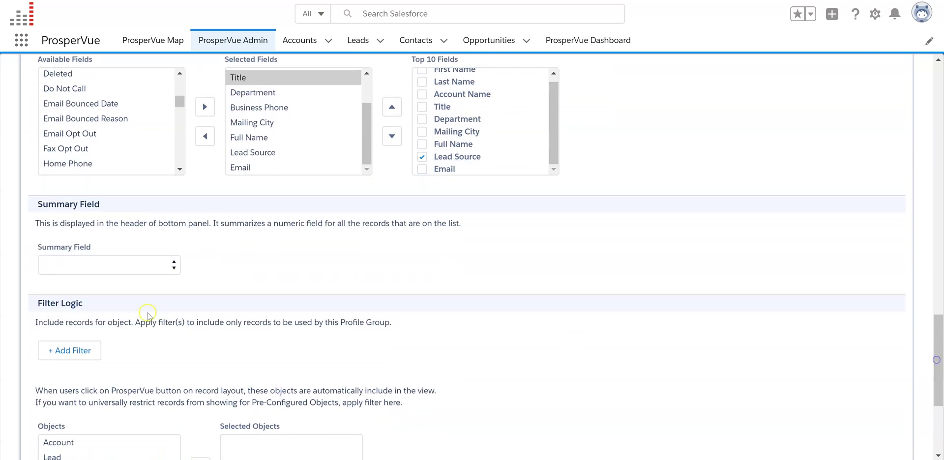
click(70, 266)
click(172, 267)
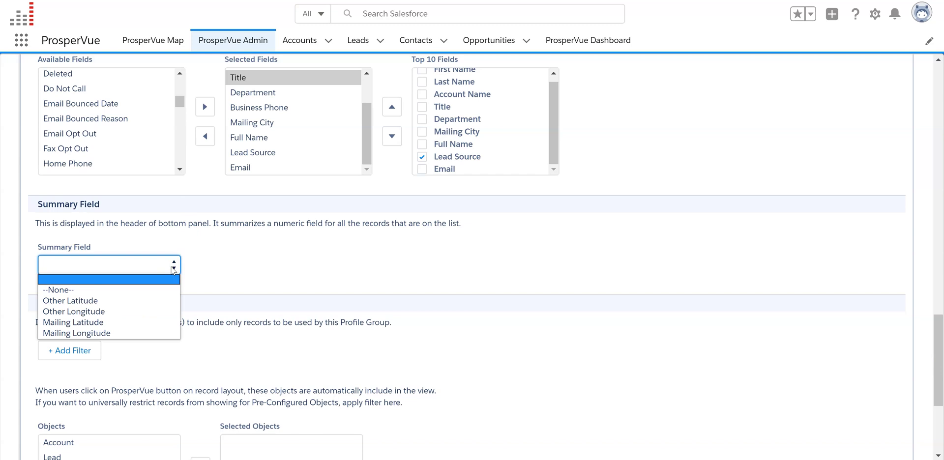
click(127, 262)
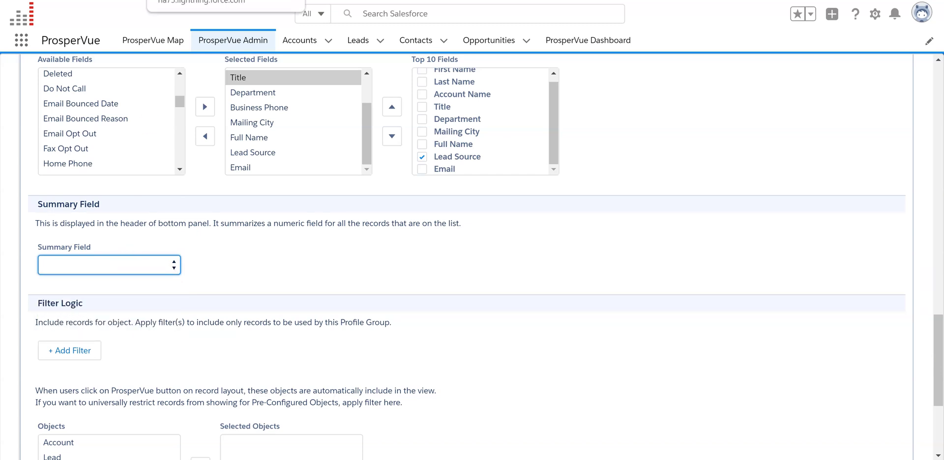
key(Return)
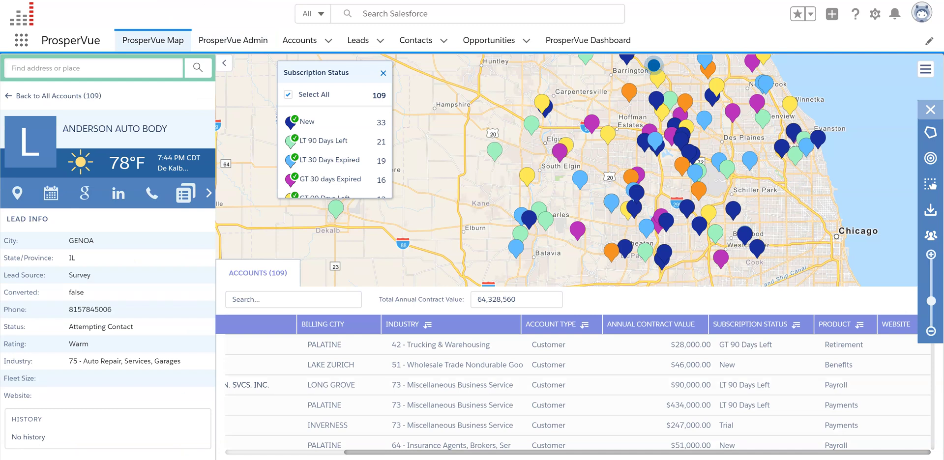
click(63, 1)
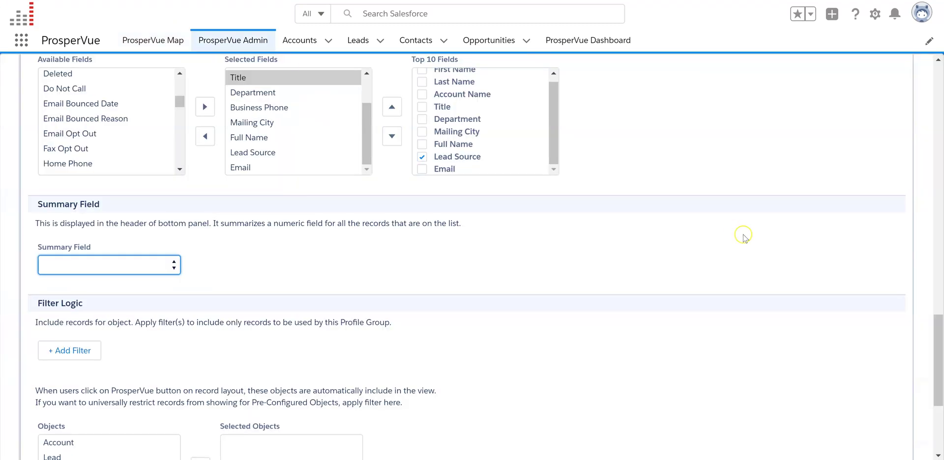
drag(938, 368, 938, 331)
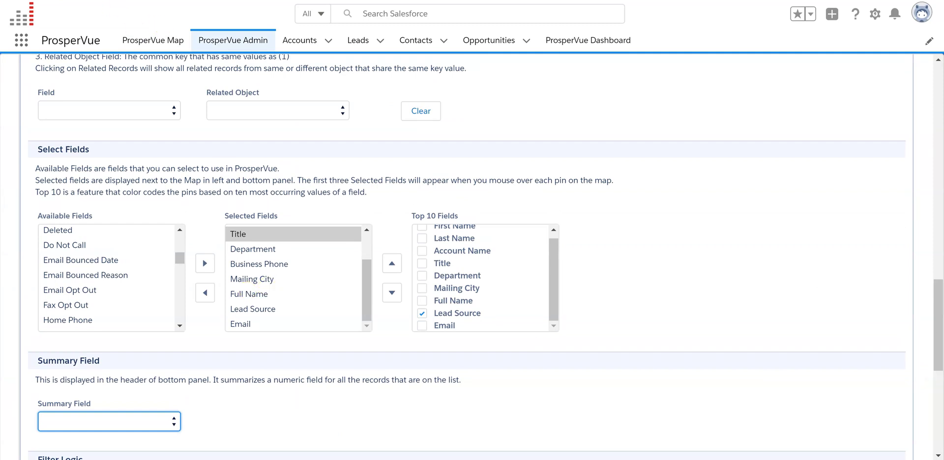
click(181, 1)
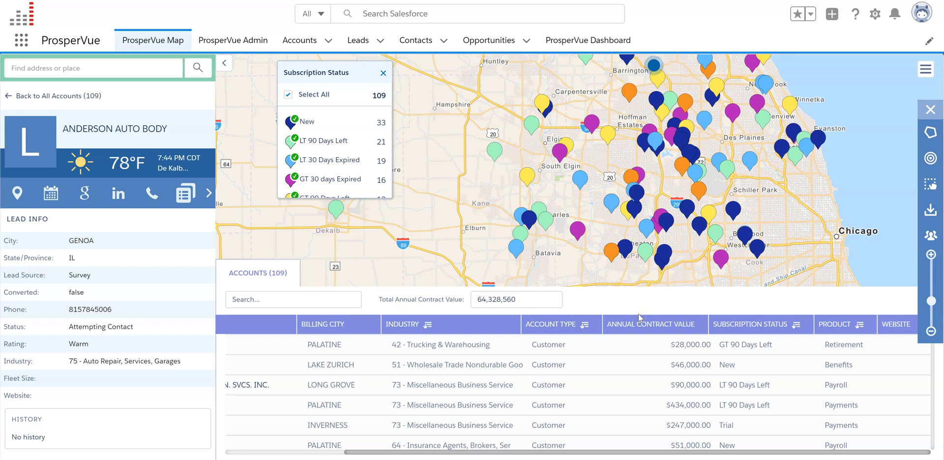
click(630, 301)
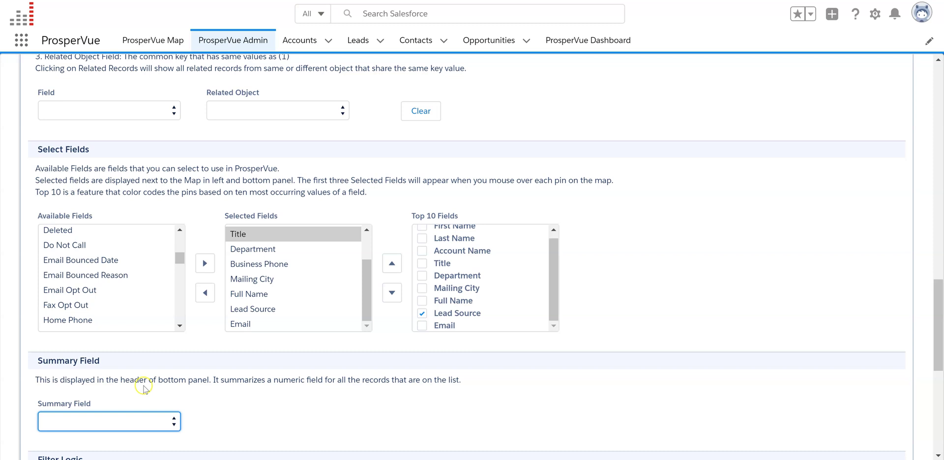
- Save the Contact object's configuration and review the settings of Profile Group #1
click(939, 301)
drag(940, 301, 940, 376)
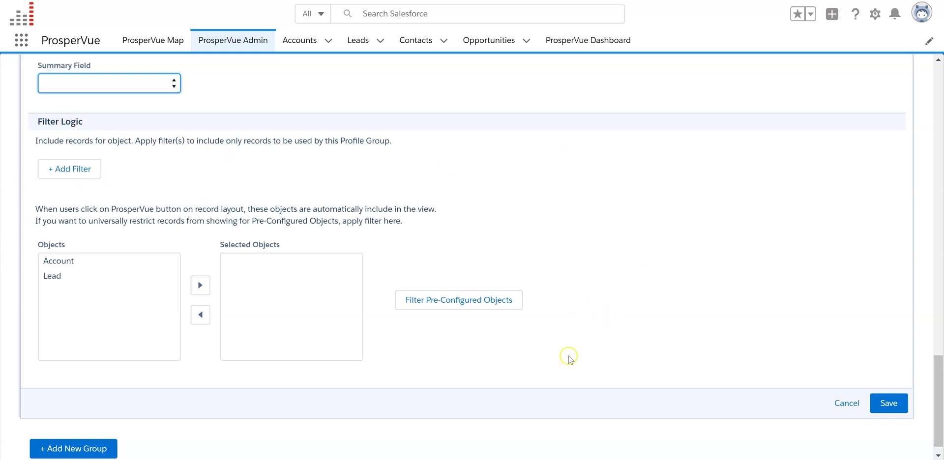
click(890, 402)
drag(941, 374, 931, 206)
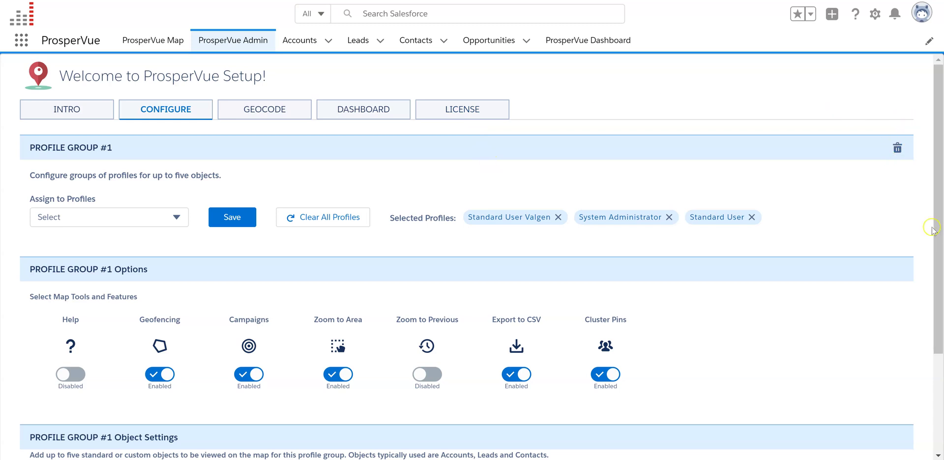
drag(934, 223, 933, 320)
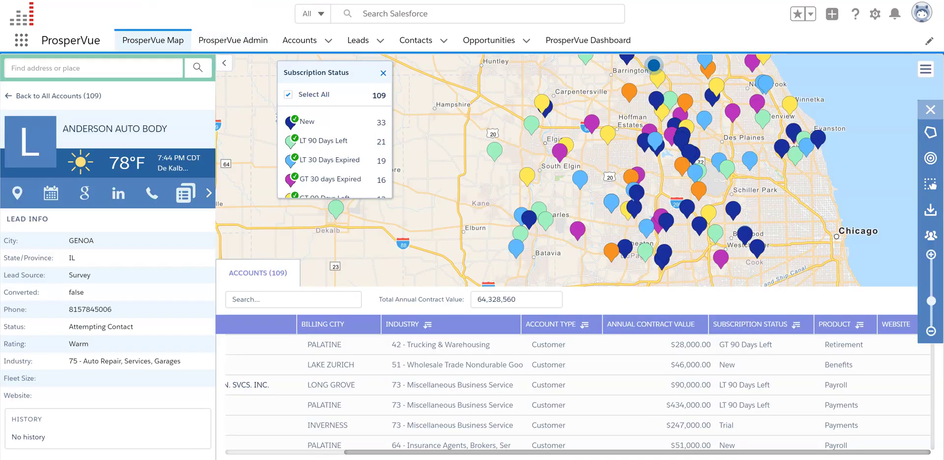
- Remove the Subscription Status color coding and collapse the record panel and account list around the map
click(382, 74)
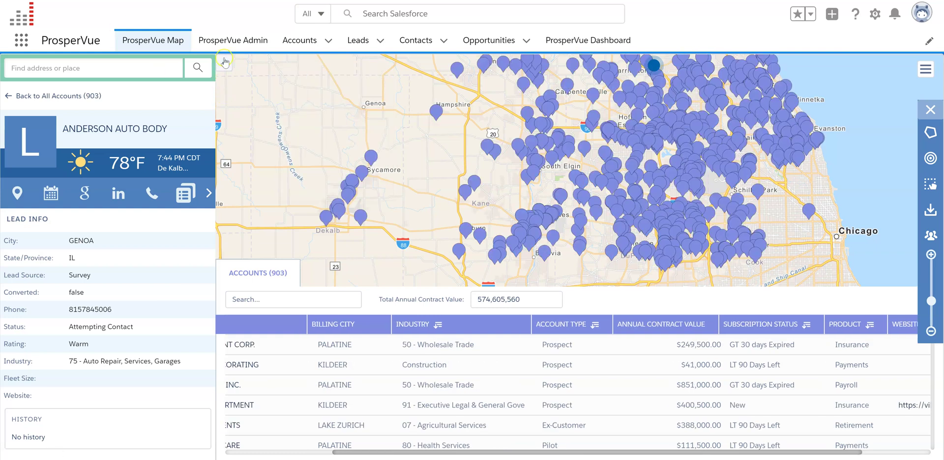
click(223, 63)
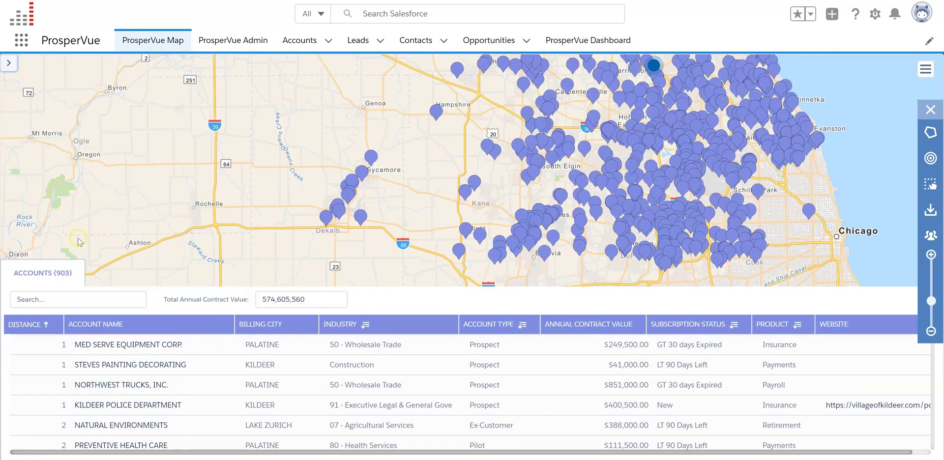
click(49, 274)
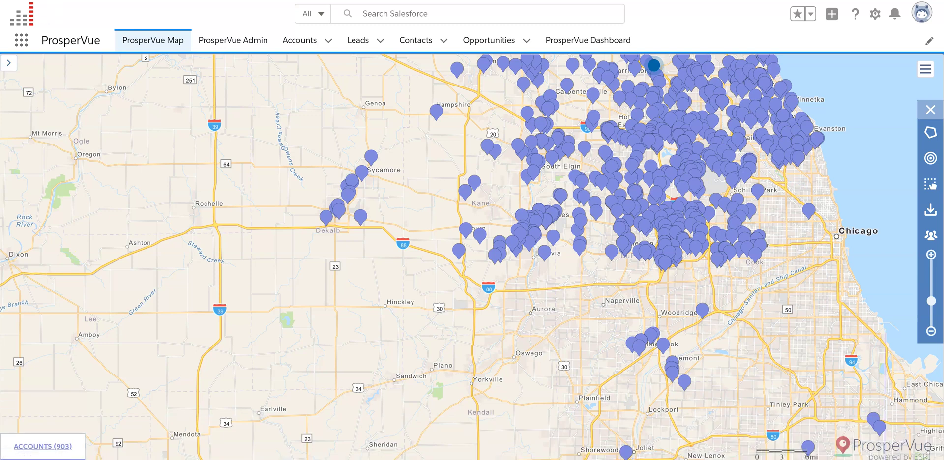
- Reload the ProsperVue map and display the Contact and Lead objects alongside the accounts
click(59, 0)
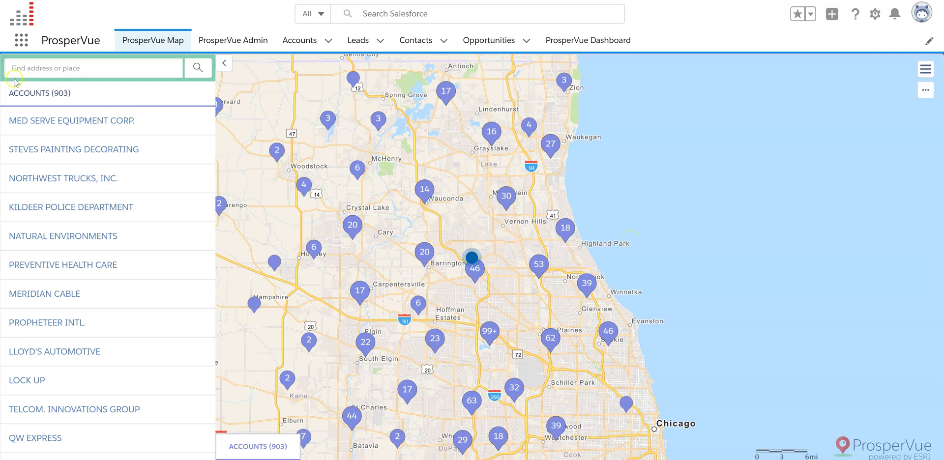
click(924, 71)
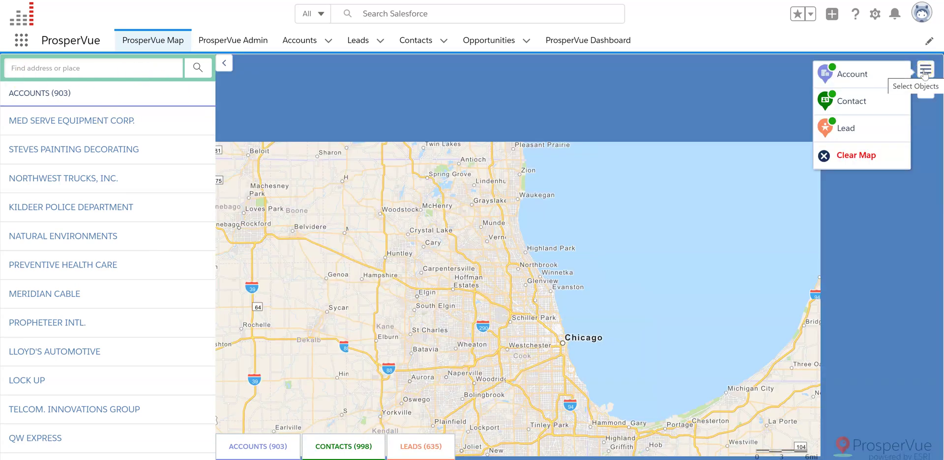
click(843, 105)
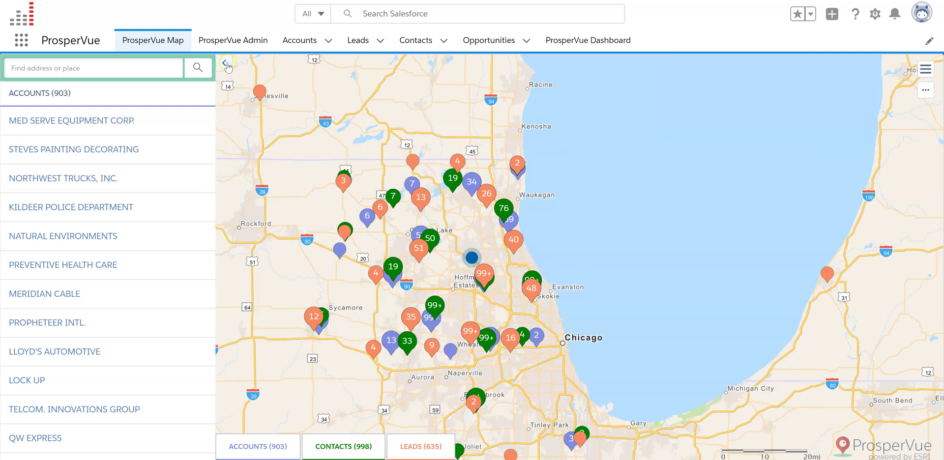
- Open the contacts list and examine its configured columns, including the Top 10 option on Lead Source
click(348, 447)
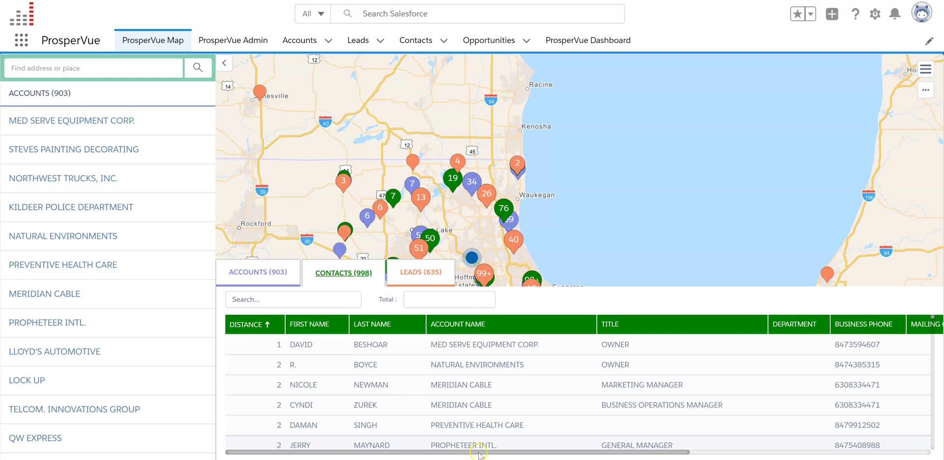
scroll(560, 435, right, 5)
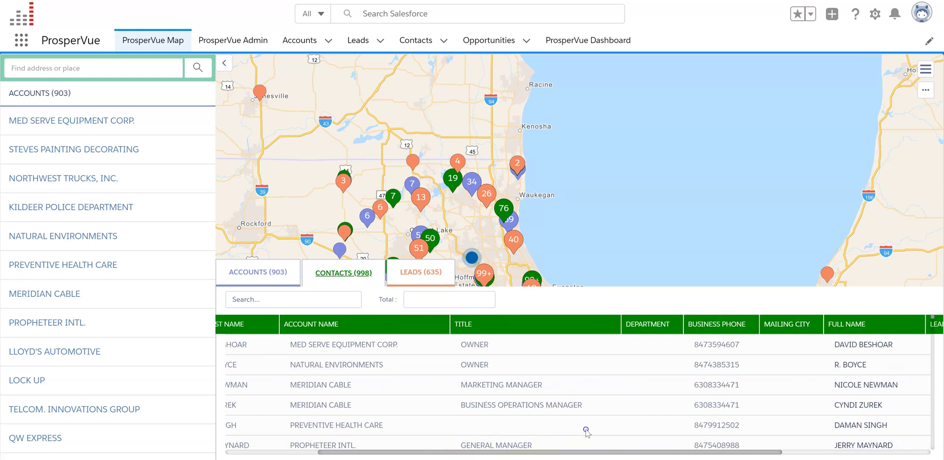
scroll(651, 418, right, 3)
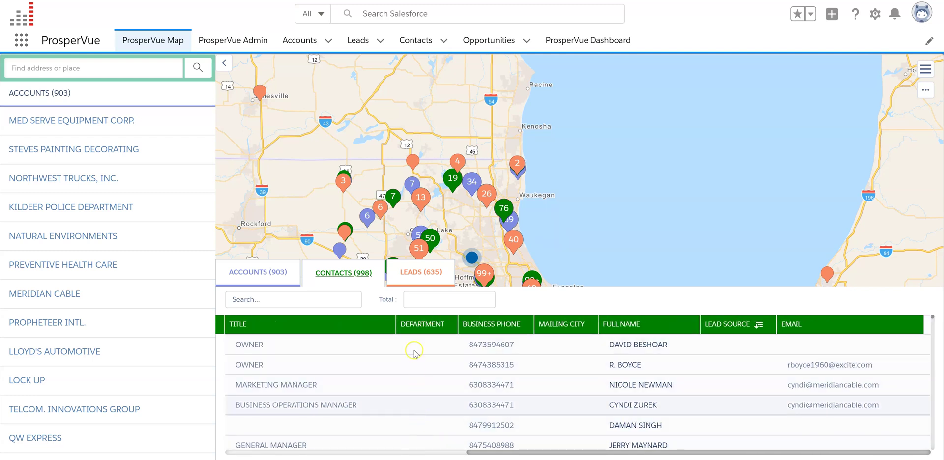
click(567, 340)
click(744, 363)
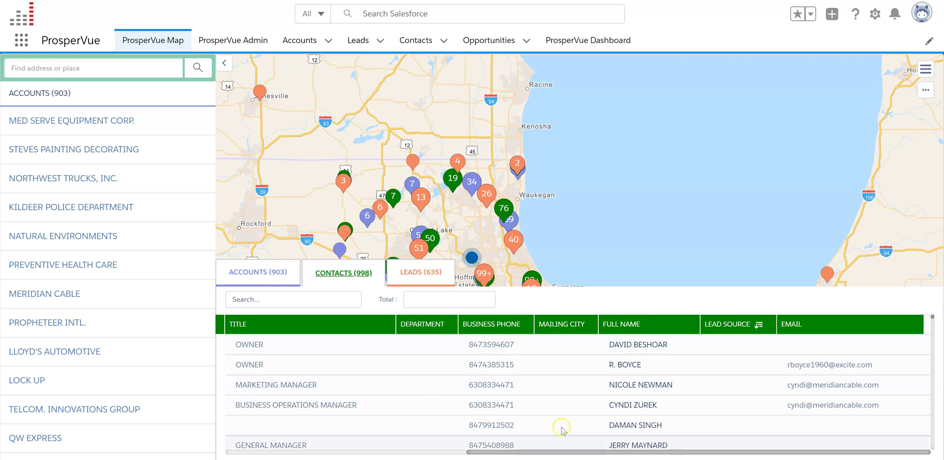
- Locate the Natural Environments owner from the contacts list on the map and review the fields in the pin's pop-up
drag(436, 450, 569, 453)
click(335, 449)
triple_click(420, 444)
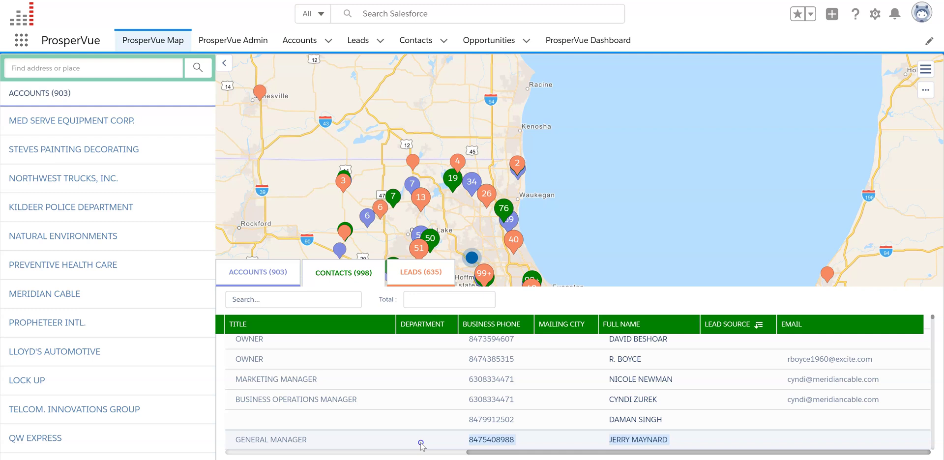
click(399, 366)
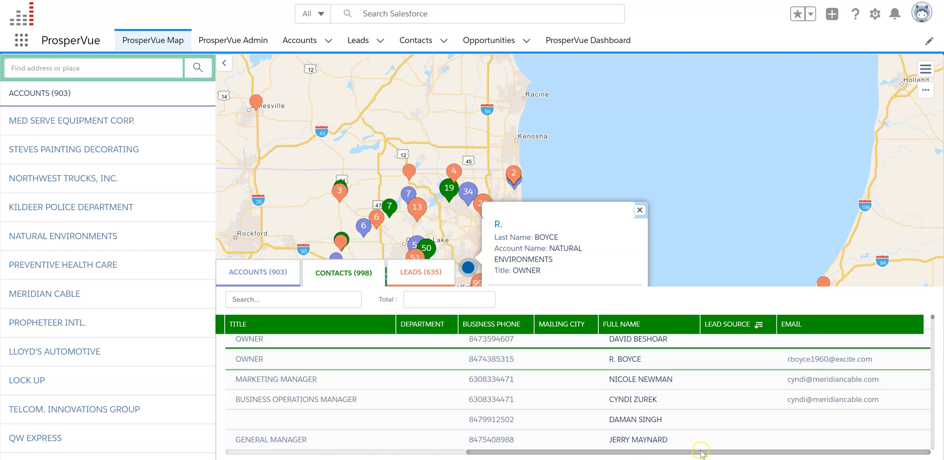
drag(702, 452, 645, 451)
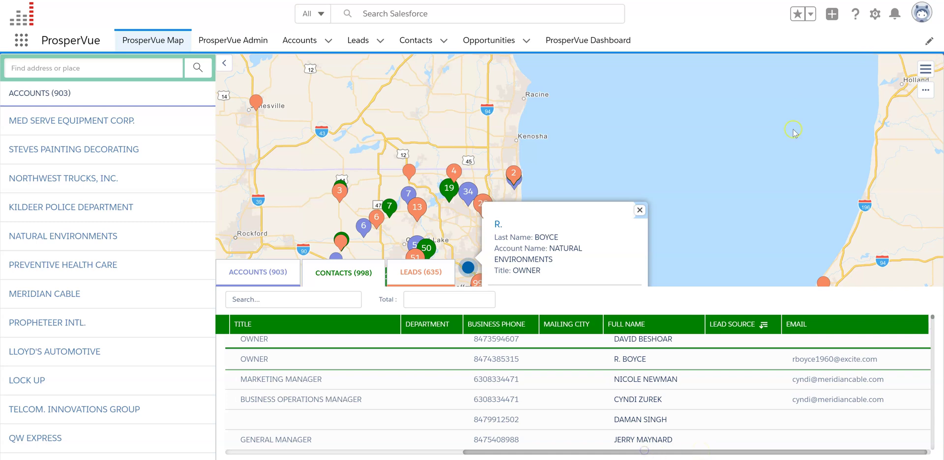
- Close the contact's pop-up, expand the map tools and examine the geofencing, Add to Campaign and Export to CSV tools
click(638, 211)
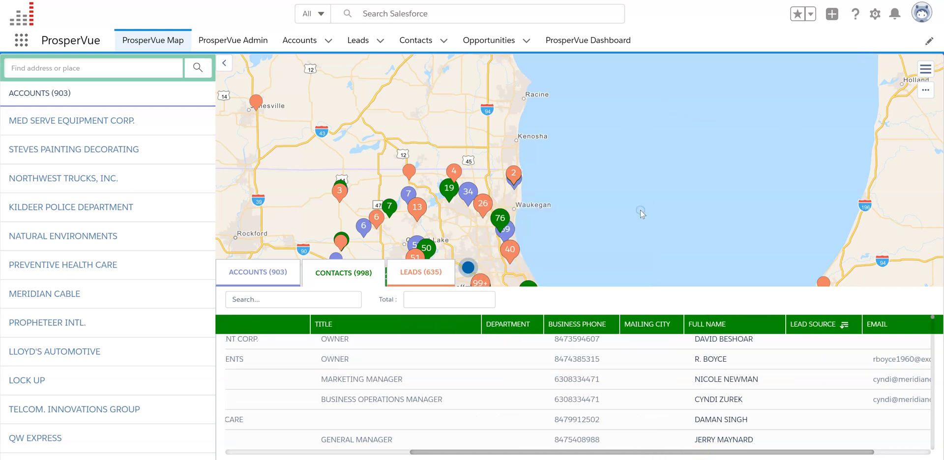
click(924, 91)
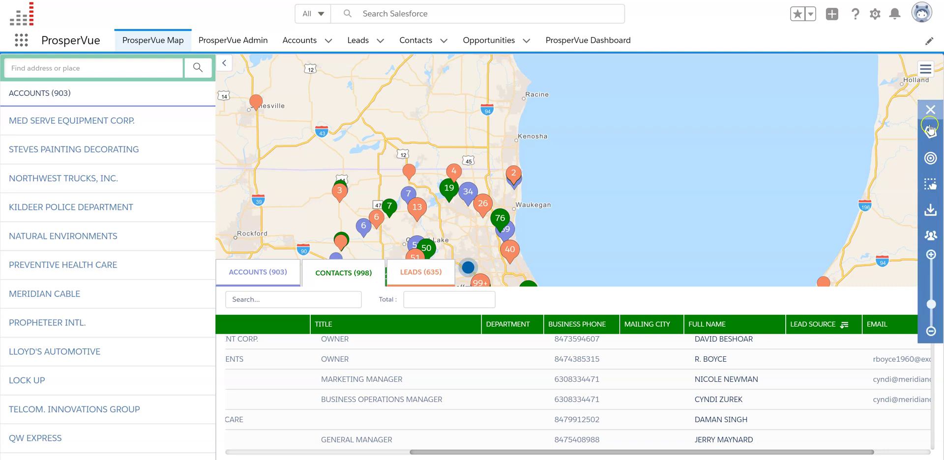
click(930, 132)
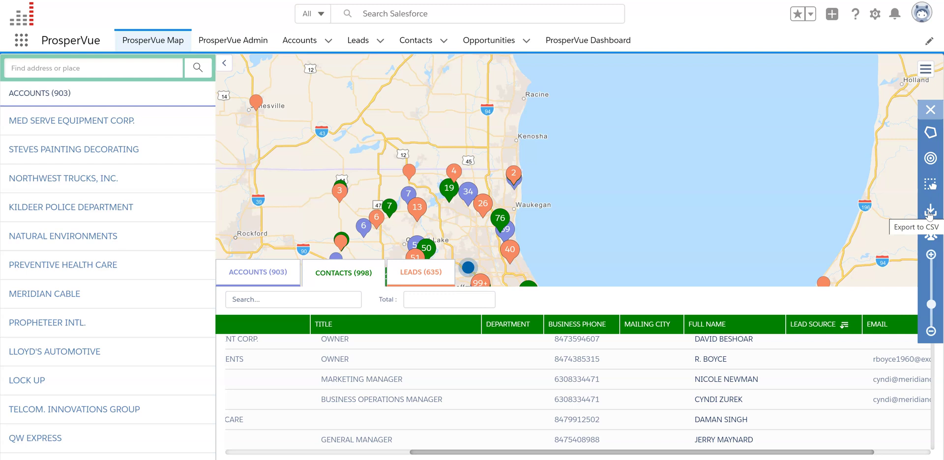
click(929, 157)
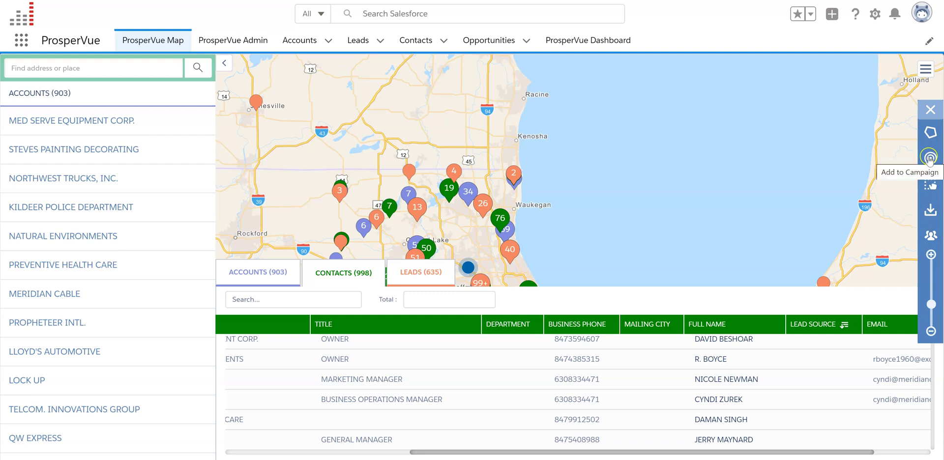
click(925, 216)
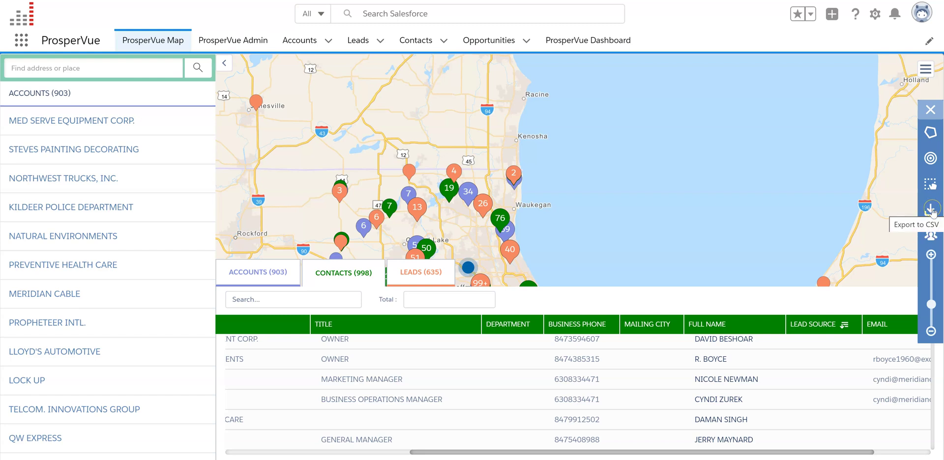
- Display the summary pop-up of the Salvation Army lead pin across the lake and review its fields
drag(735, 203, 812, 109)
click(799, 139)
click(898, 193)
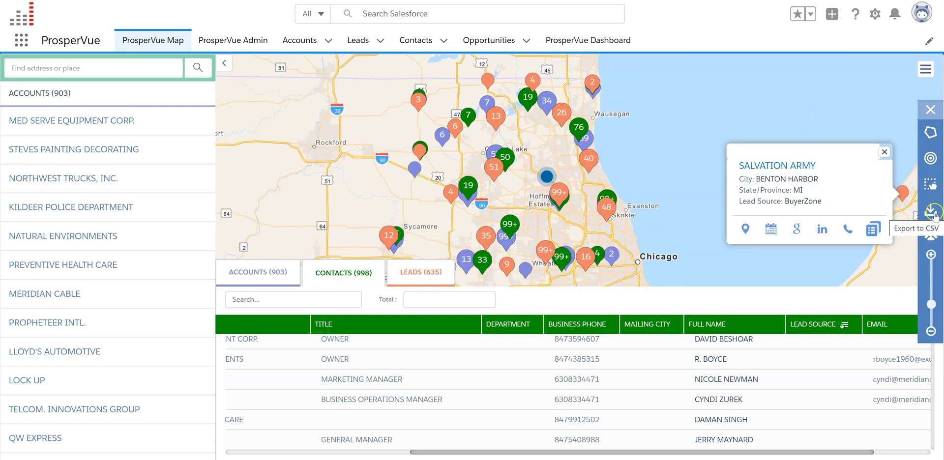
- Switch to ProsperVue Admin and toggle Export to CSV for Profile Group #1, leaving it enabled
click(385, 97)
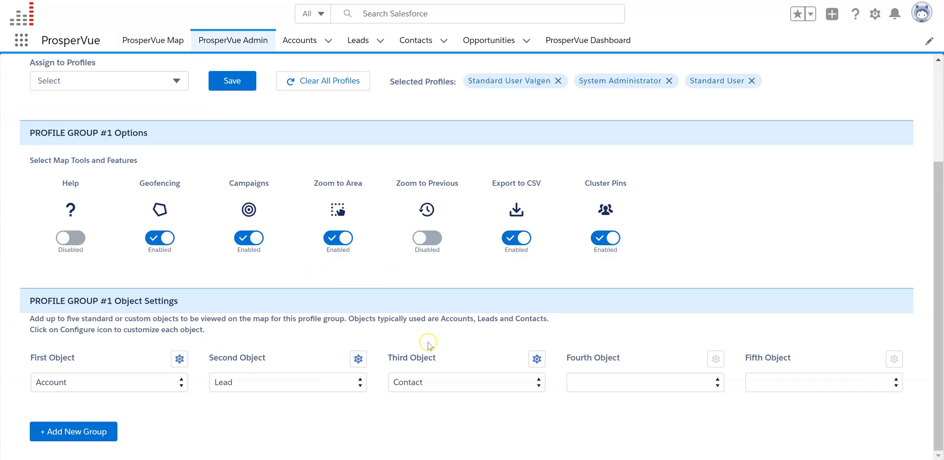
click(511, 238)
click(521, 241)
click(511, 239)
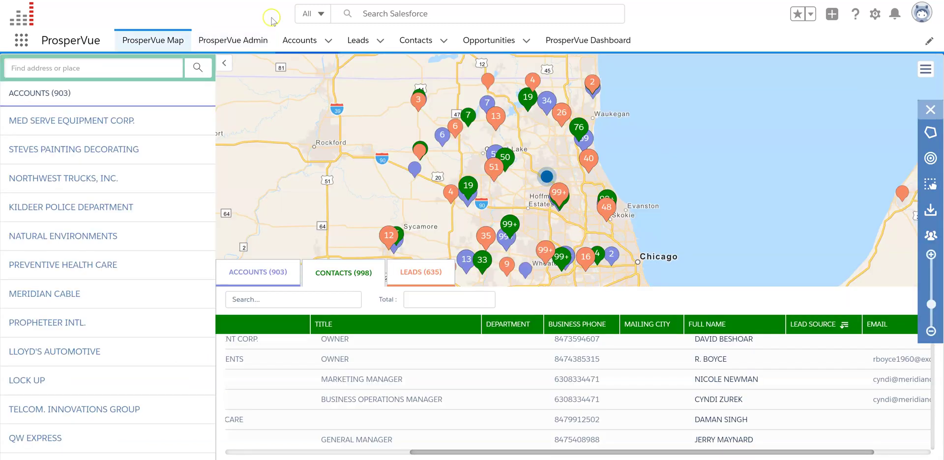
- Return to the map and examine the contacts list's columns from Distance through Email
click(818, 253)
click(886, 260)
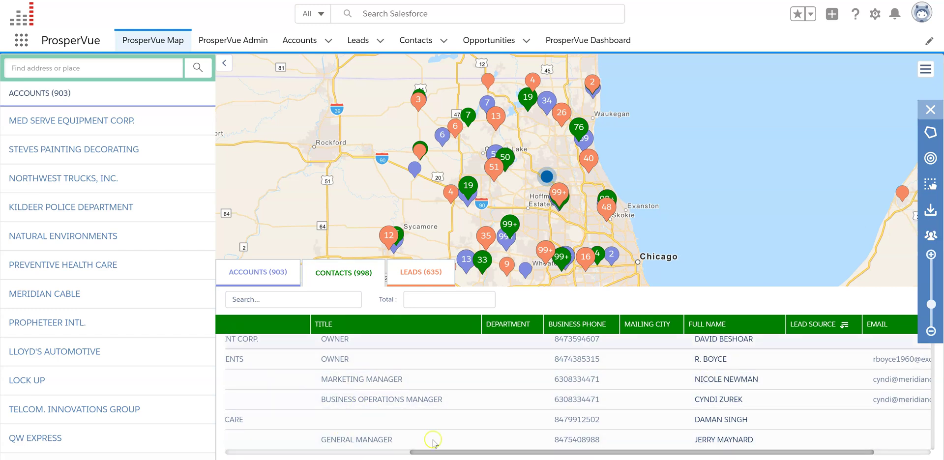
drag(424, 452, 274, 453)
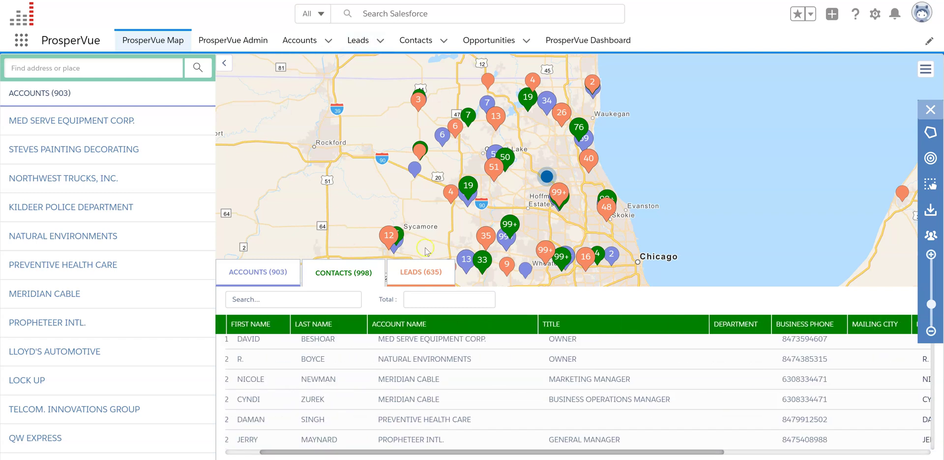
click(635, 132)
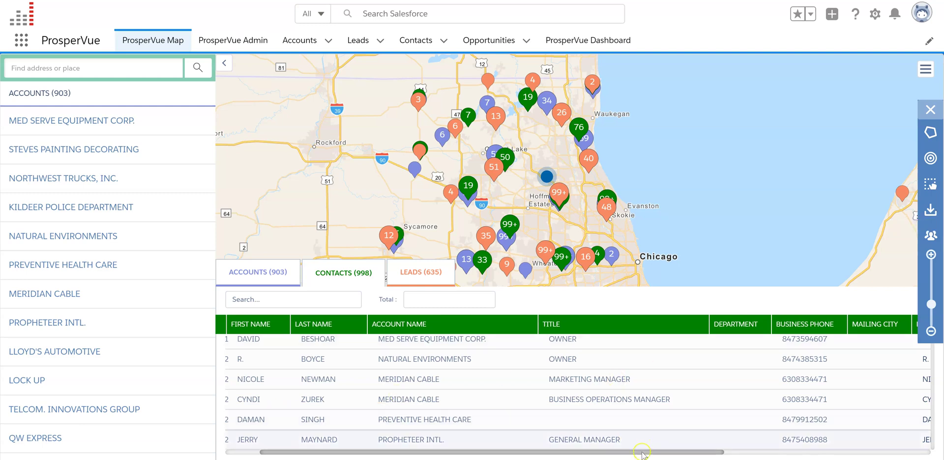
drag(811, 451, 901, 451)
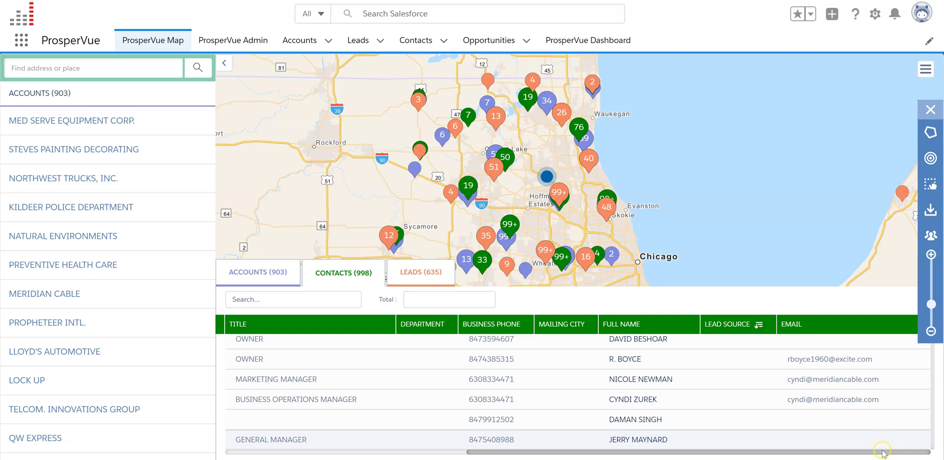
drag(603, 457, 475, 456)
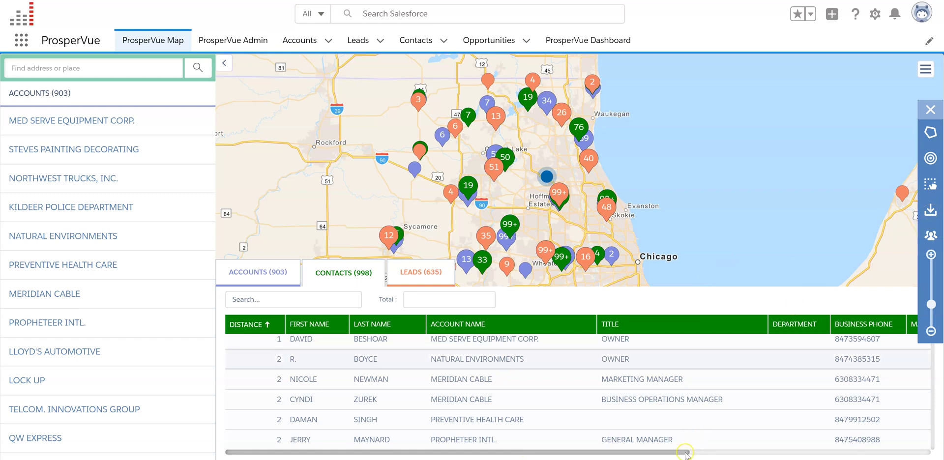
click(714, 448)
drag(714, 447, 941, 452)
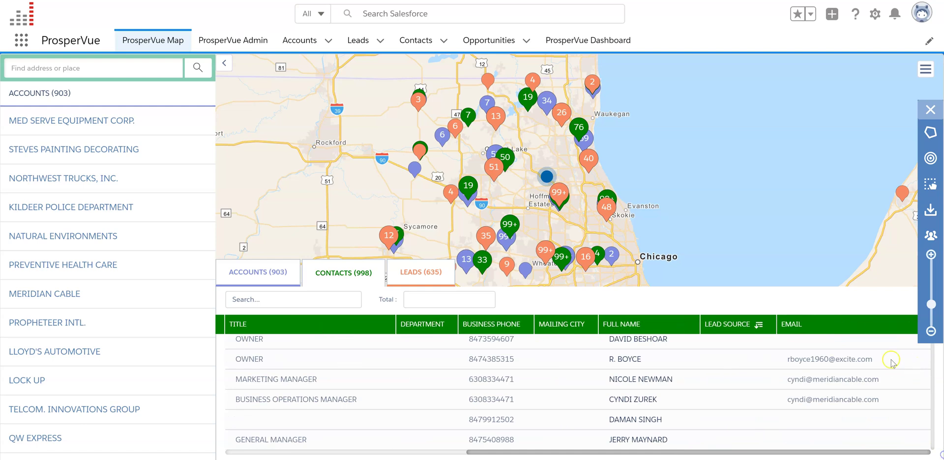
click(822, 452)
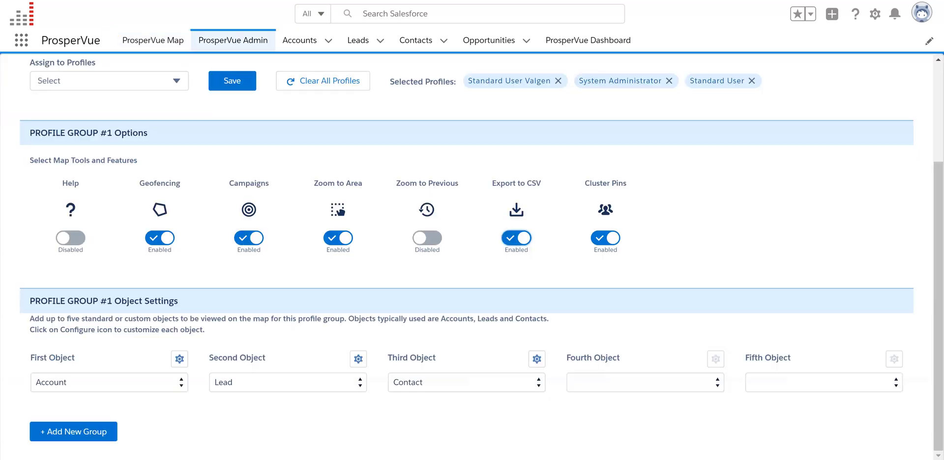
- Open the Contact object's configuration in ProsperVue Admin and compare its Selected Fields and Top 10 Fields with the map's contacts list
click(537, 360)
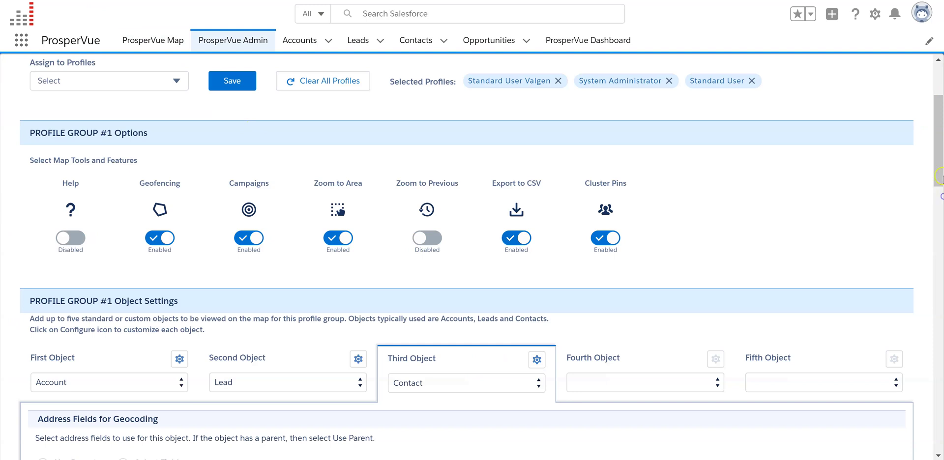
drag(939, 176, 929, 339)
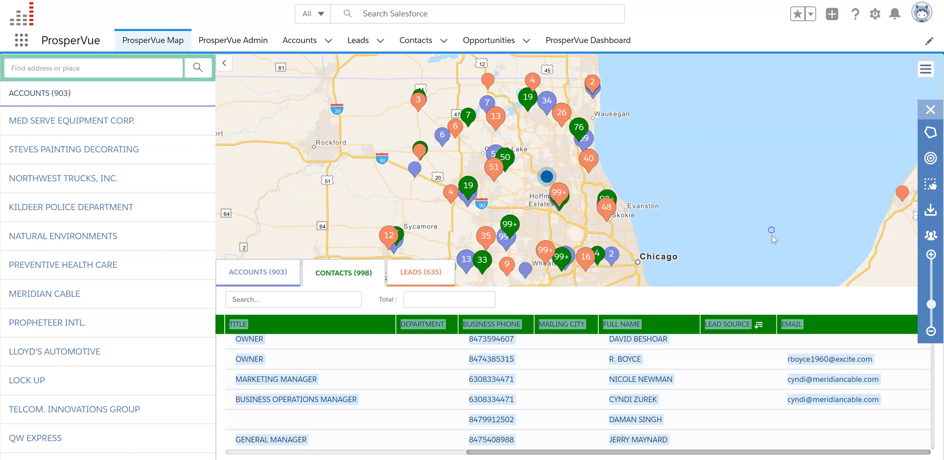
click(836, 419)
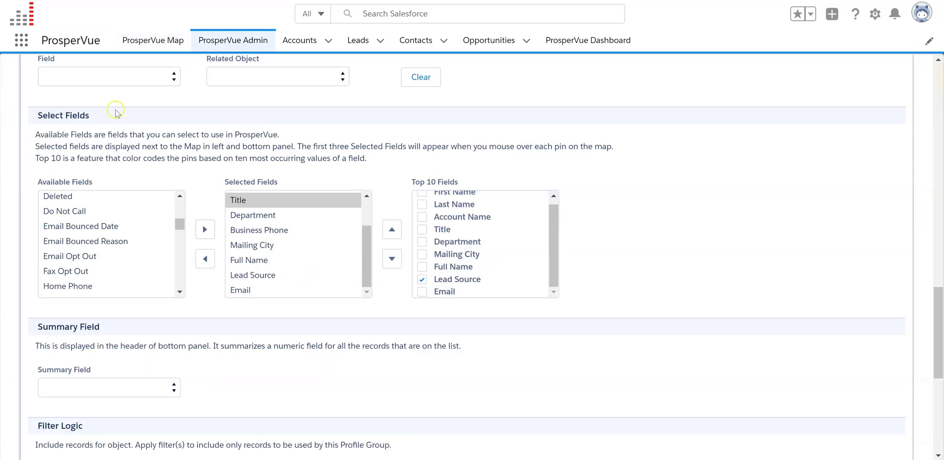
drag(938, 363, 940, 206)
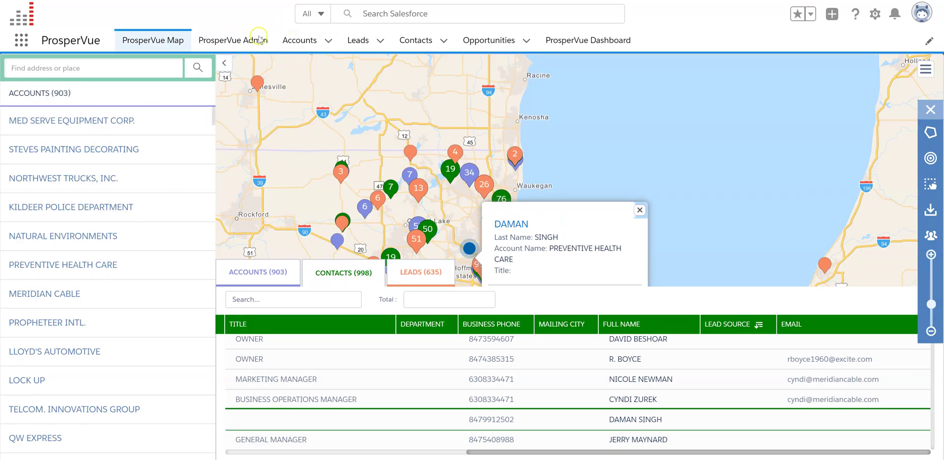
- Compare the pop-ups of the Salvation Army lead pin and the 76-contact cluster near Waukegan on the map
click(825, 264)
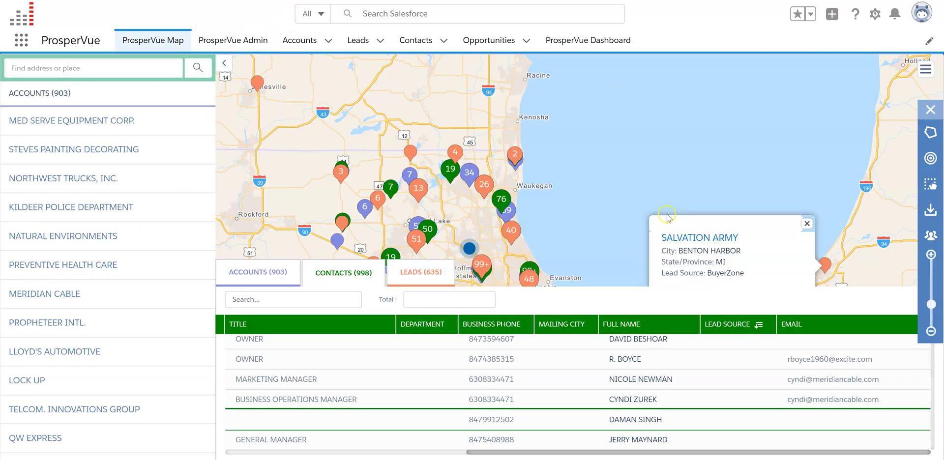
click(613, 170)
click(67, 388)
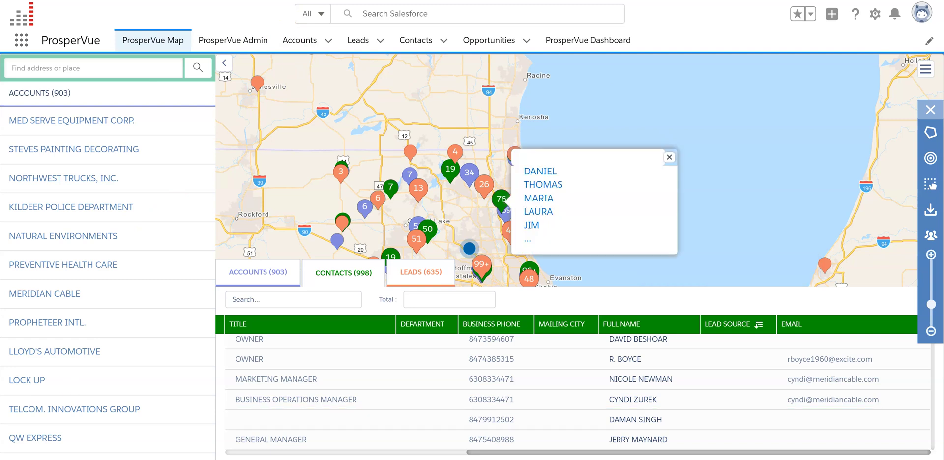